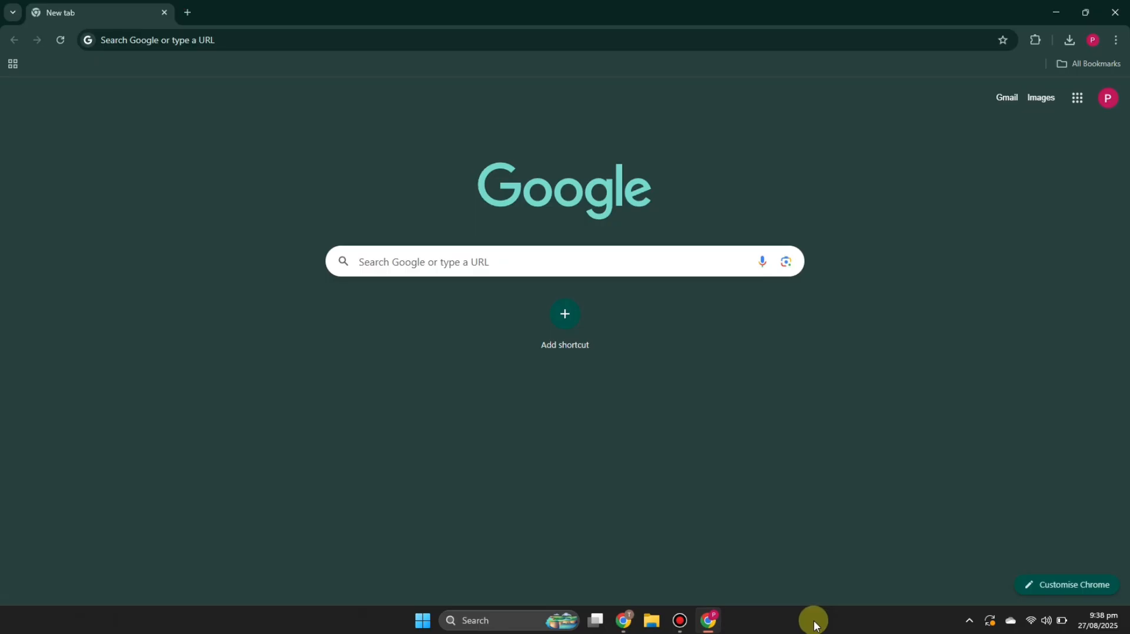
Search the web for ppsspp and open the official ppsspp.org website.
left_click(299, 46)
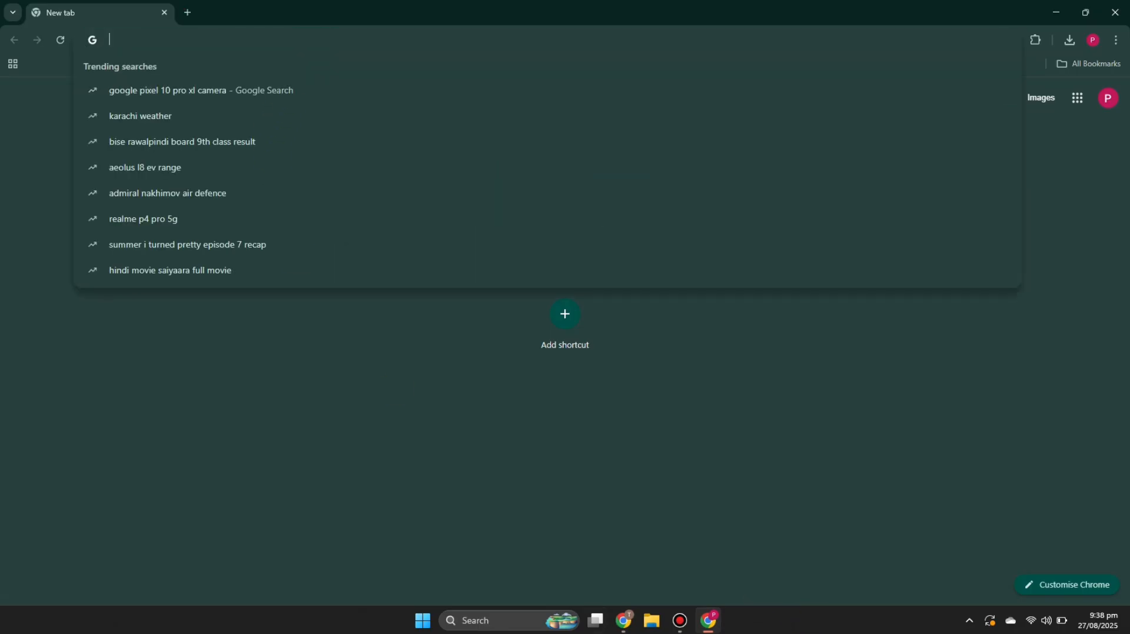
type("ppsspp")
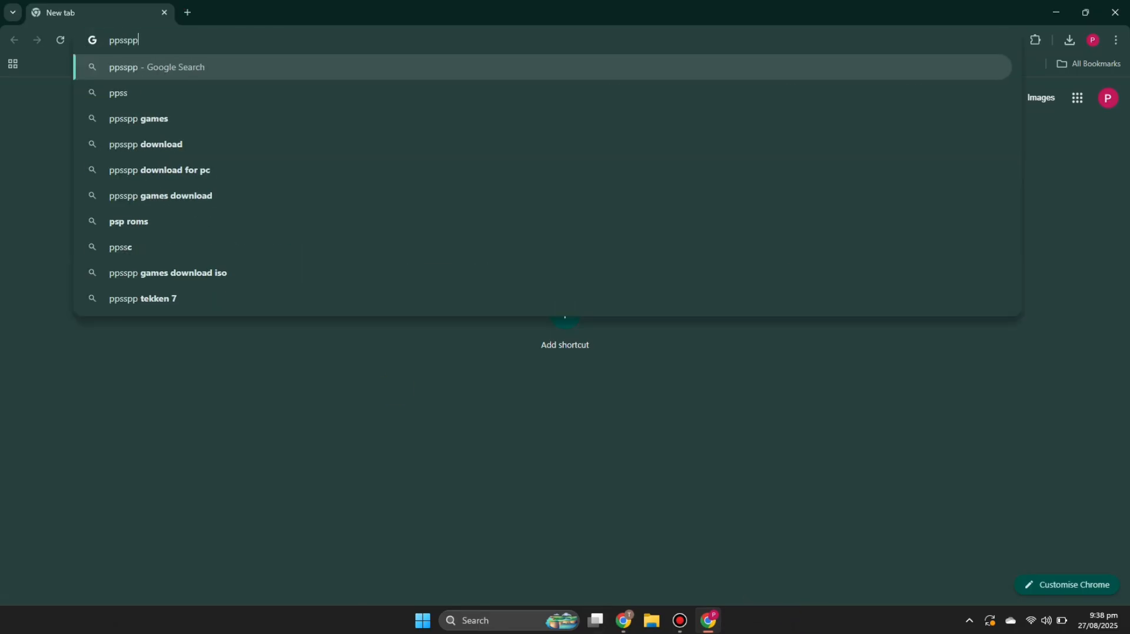
key("Return")
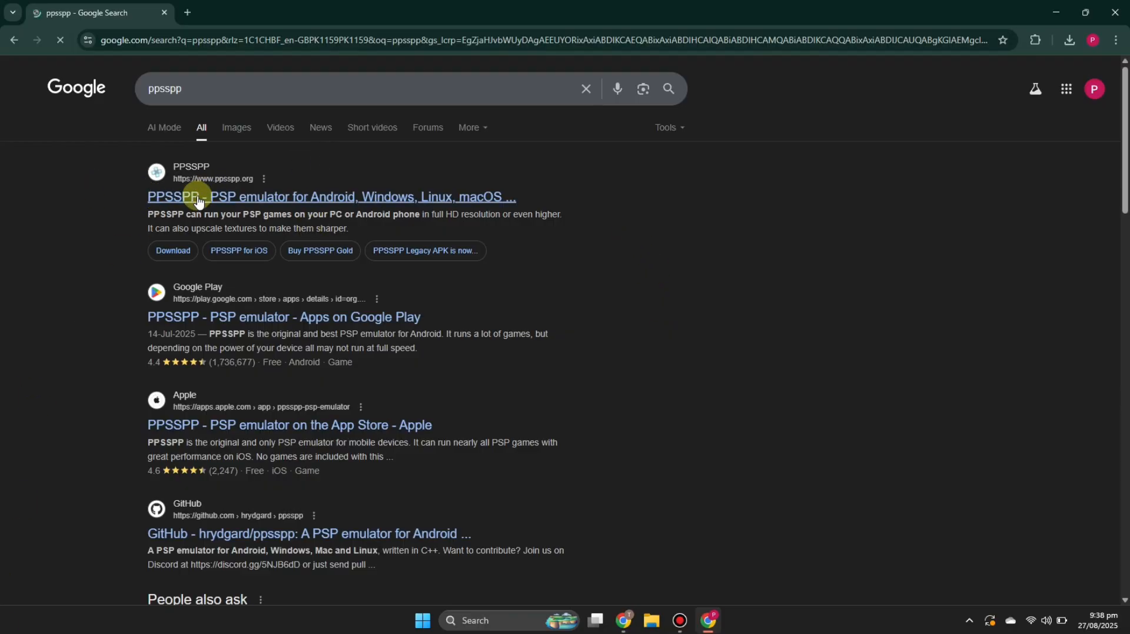
left_click(245, 196)
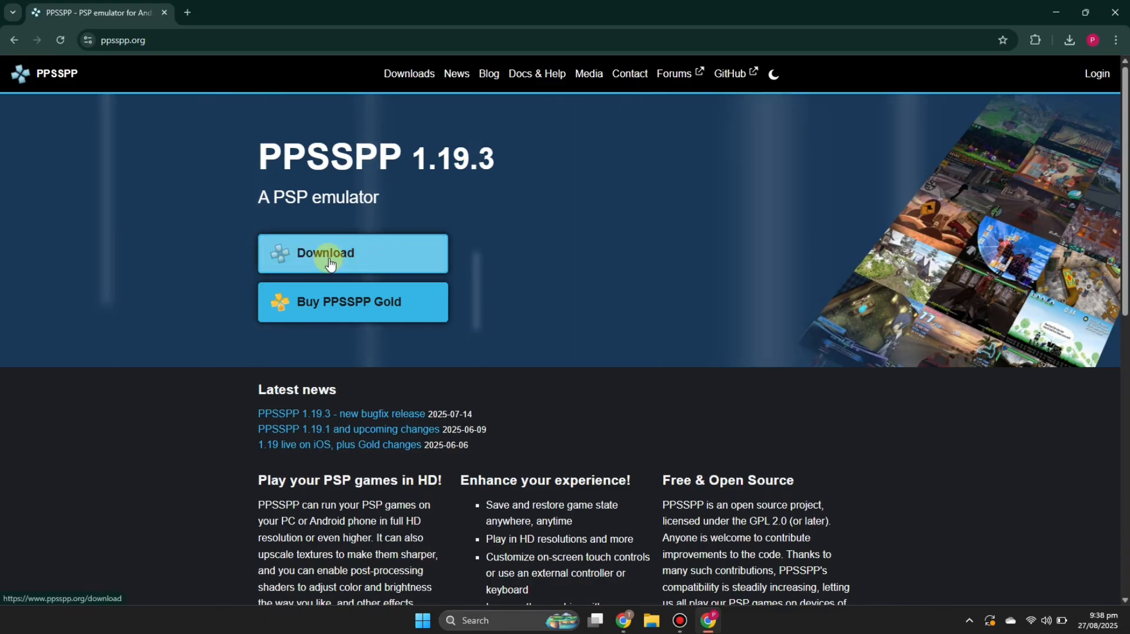
Find the Windows downloads on the PPSSPP site and download the PPSSPP installer.
left_click(392, 72)
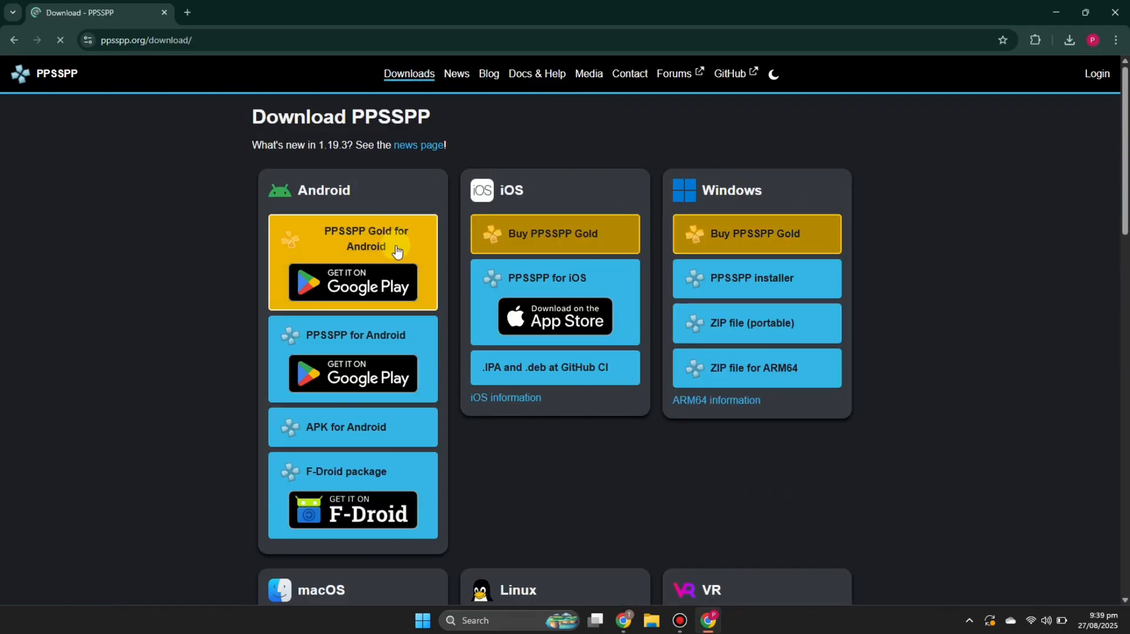
scroll(591, 244, "down", 5)
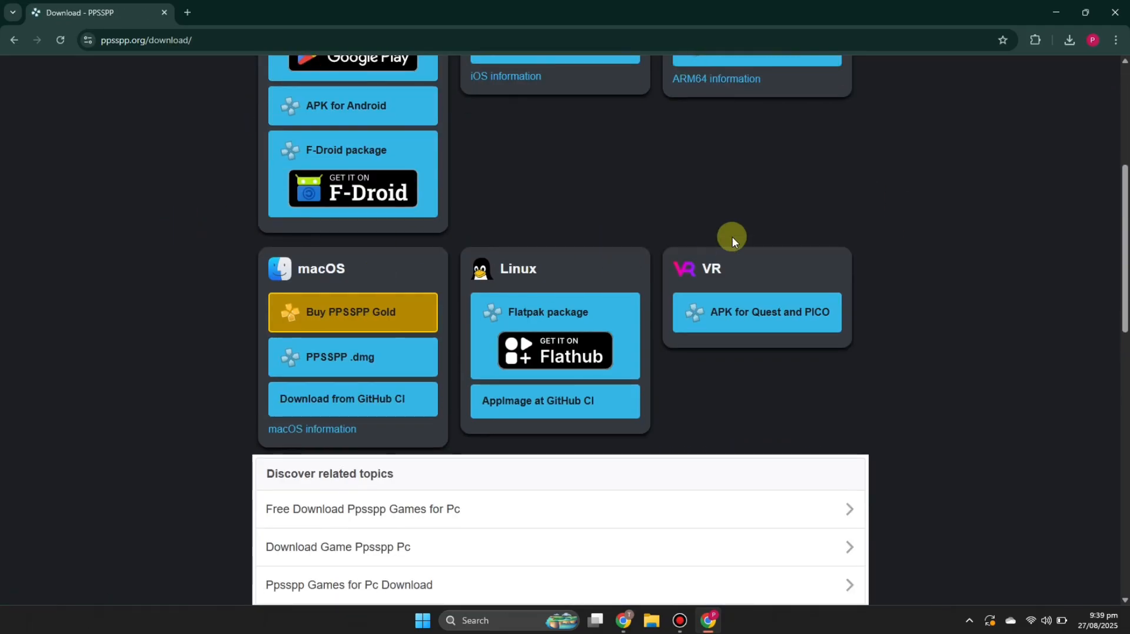
scroll(839, 252, "up", 5)
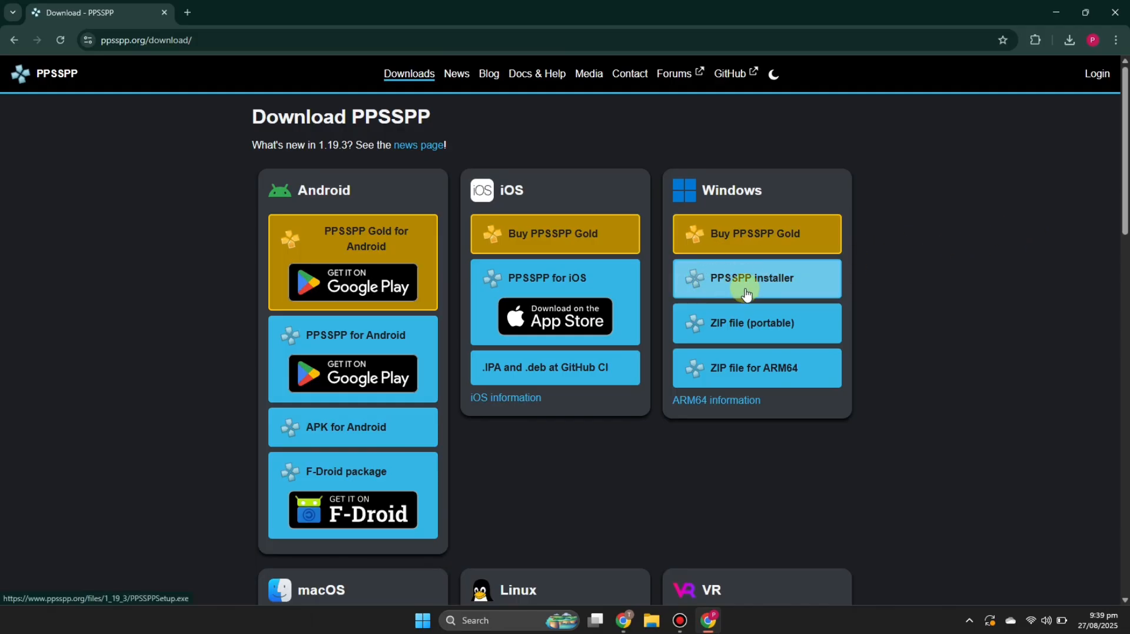
left_click(779, 283)
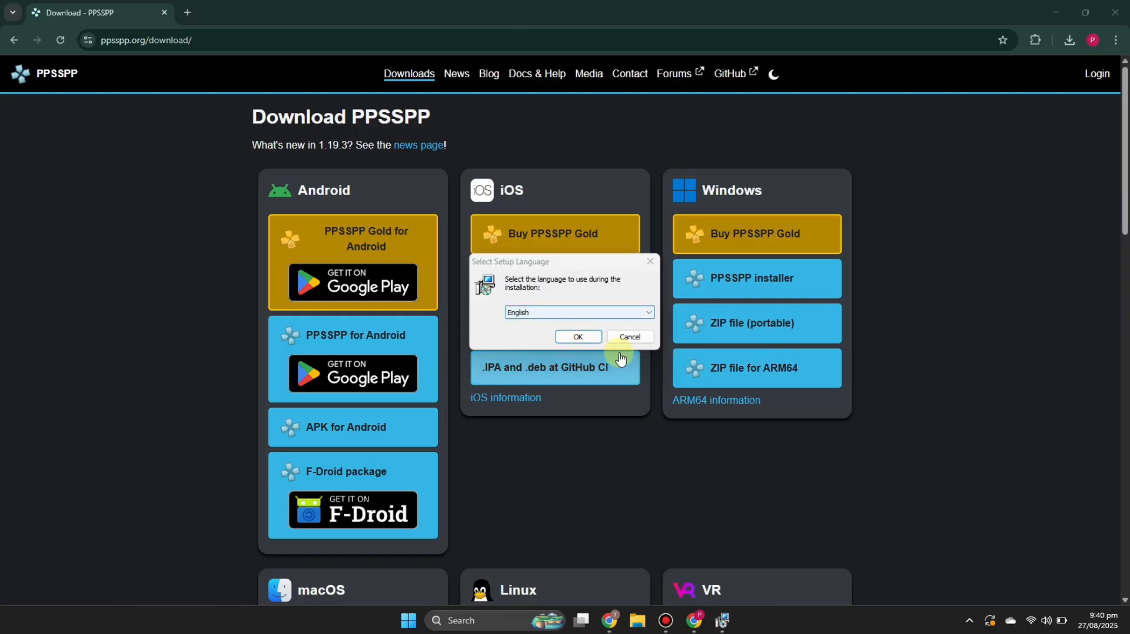
Install PPSSPP in English to C:\Program Files\PPSSPP and finish setup with View README.txt and Launch PPSSPP enabled.
left_click(587, 338)
left_click(587, 337)
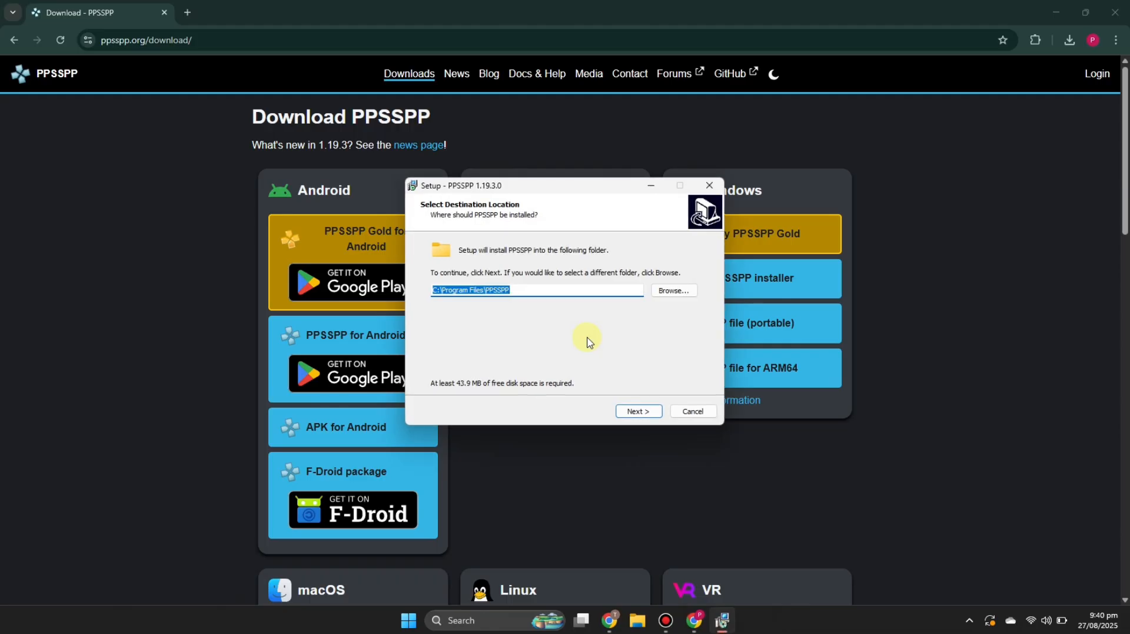
left_click(639, 412)
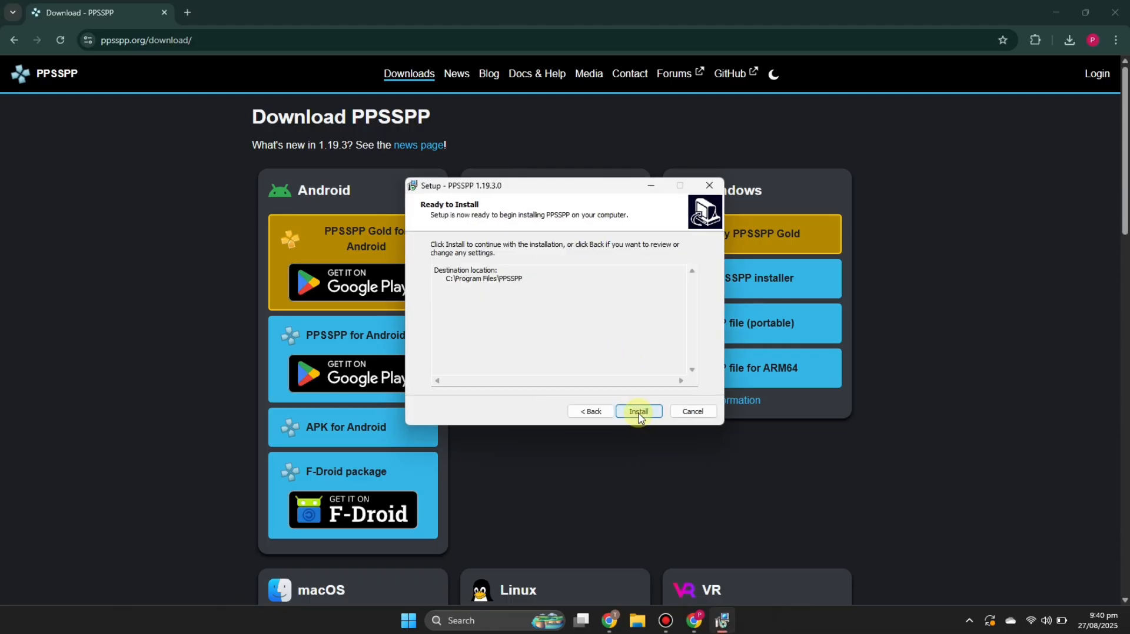
left_click(639, 412)
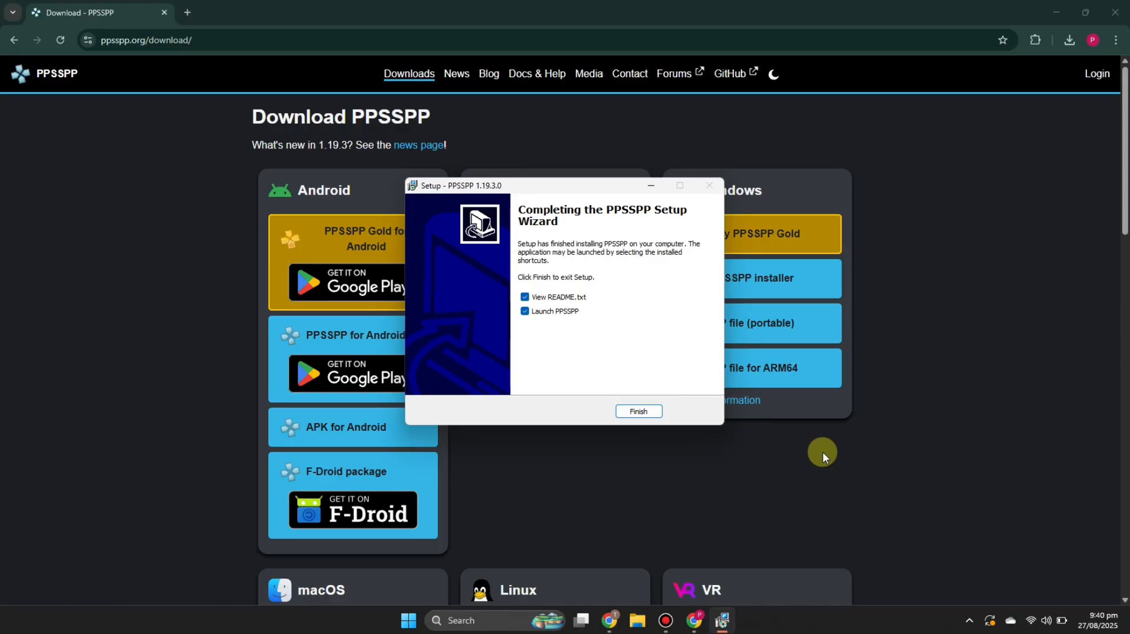
left_click(639, 412)
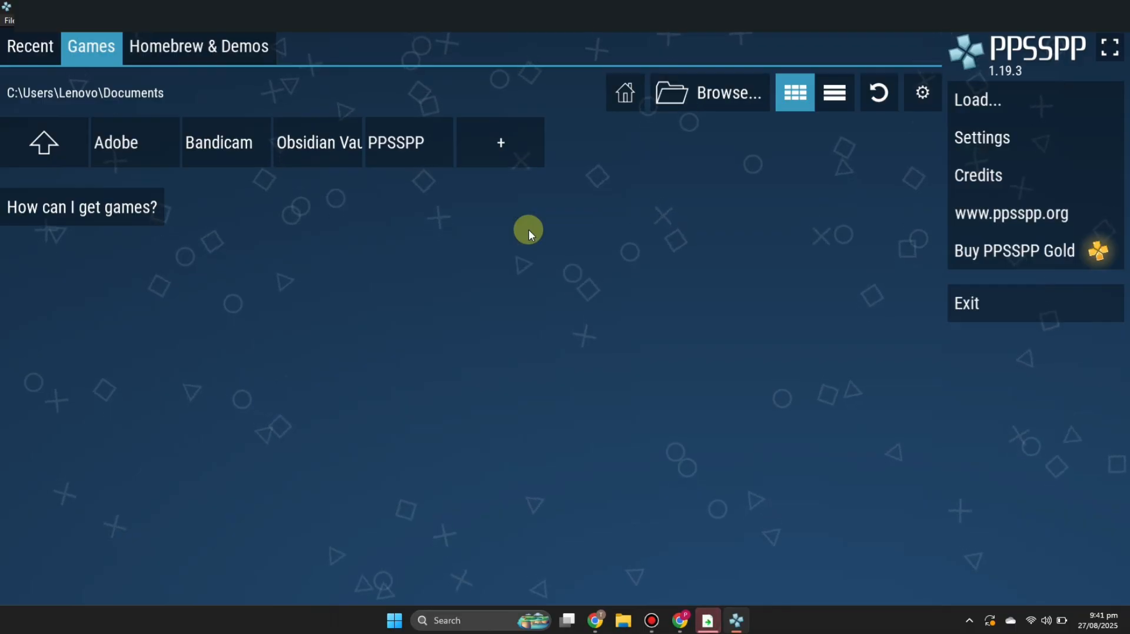
Open the emulator's graphics settings and review the available Backend, Device and Rendering resolution options.
left_click(984, 140)
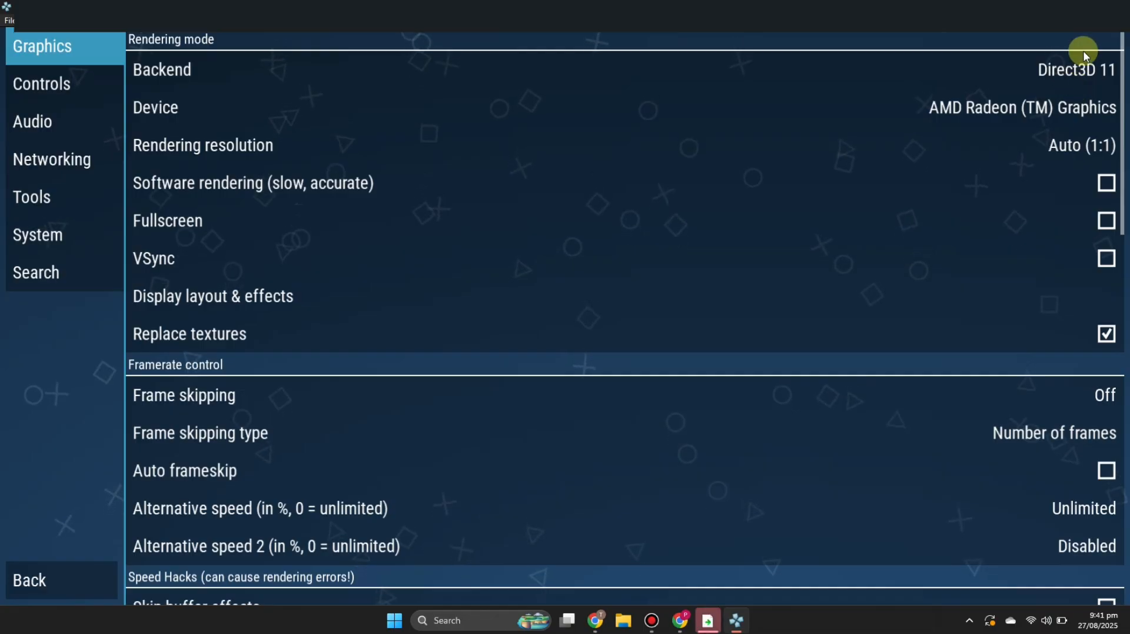
left_click(1073, 73)
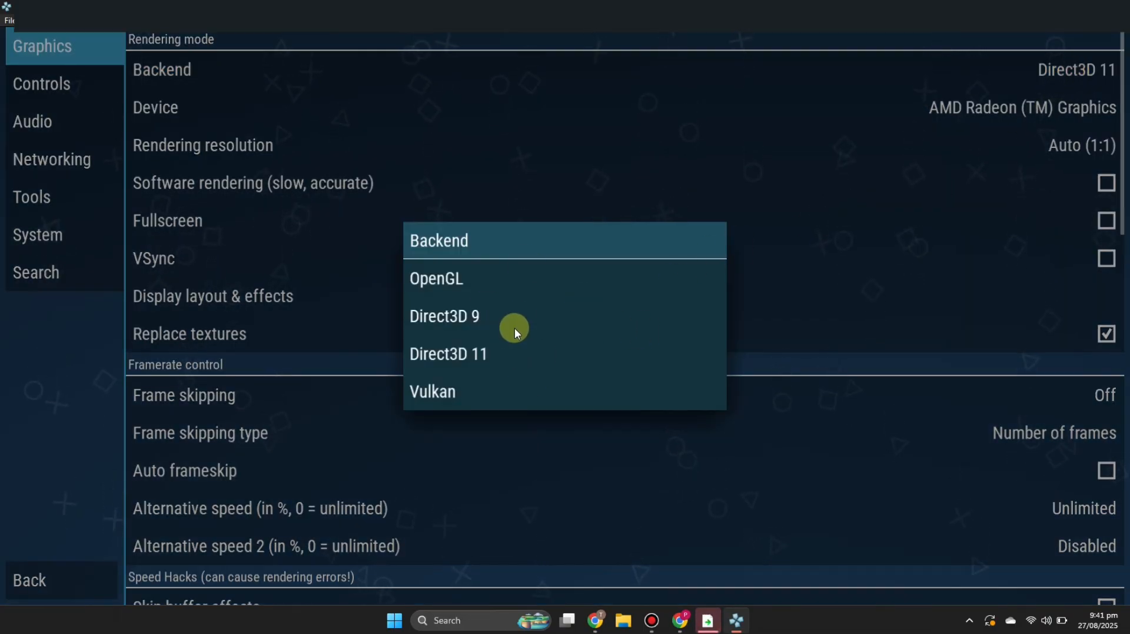
left_click(607, 150)
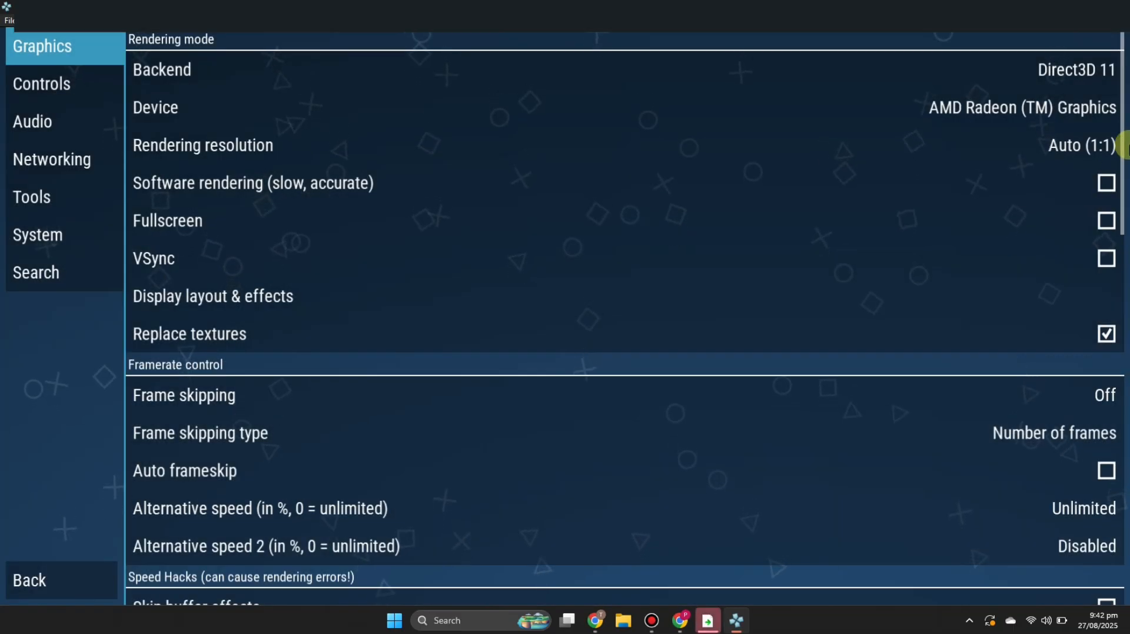
left_click(1032, 108)
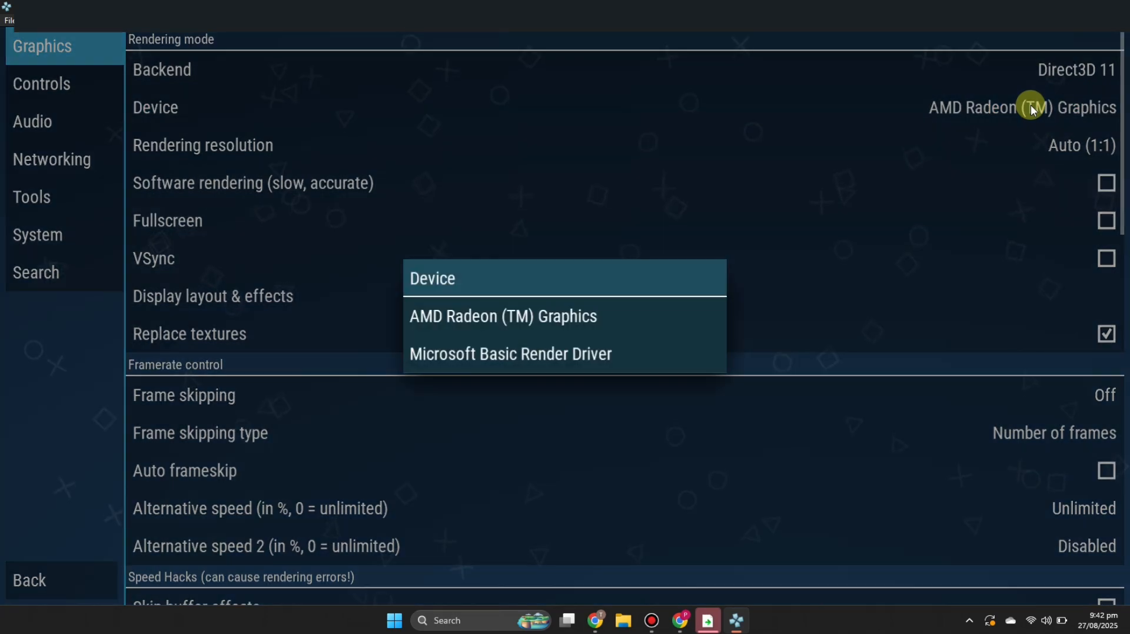
left_click(1036, 112)
left_click(1090, 146)
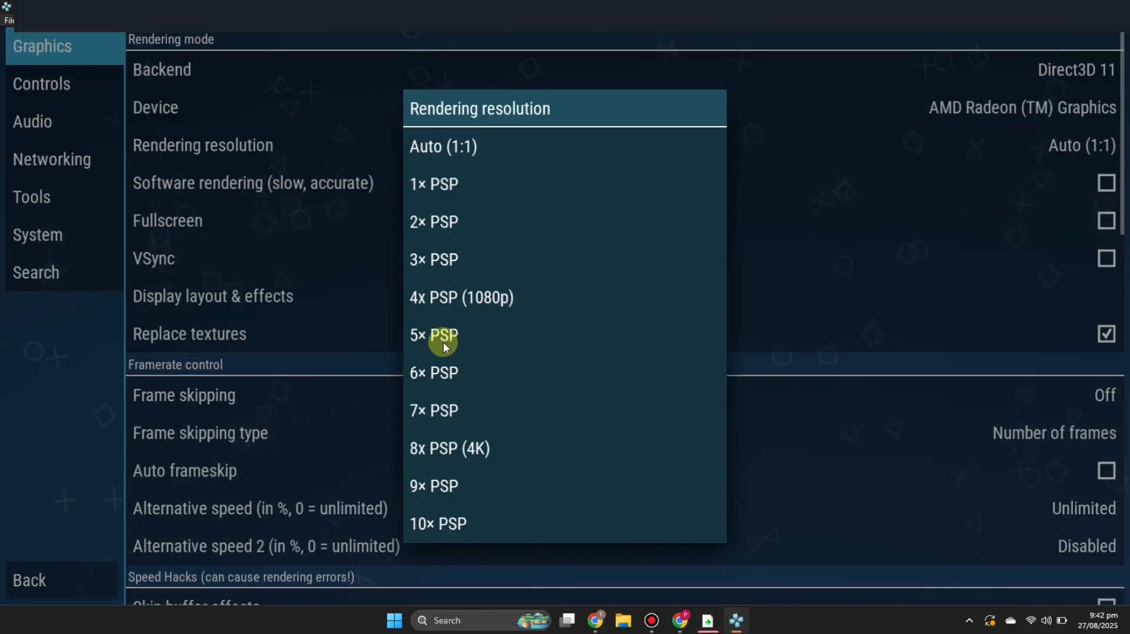
left_click(886, 253)
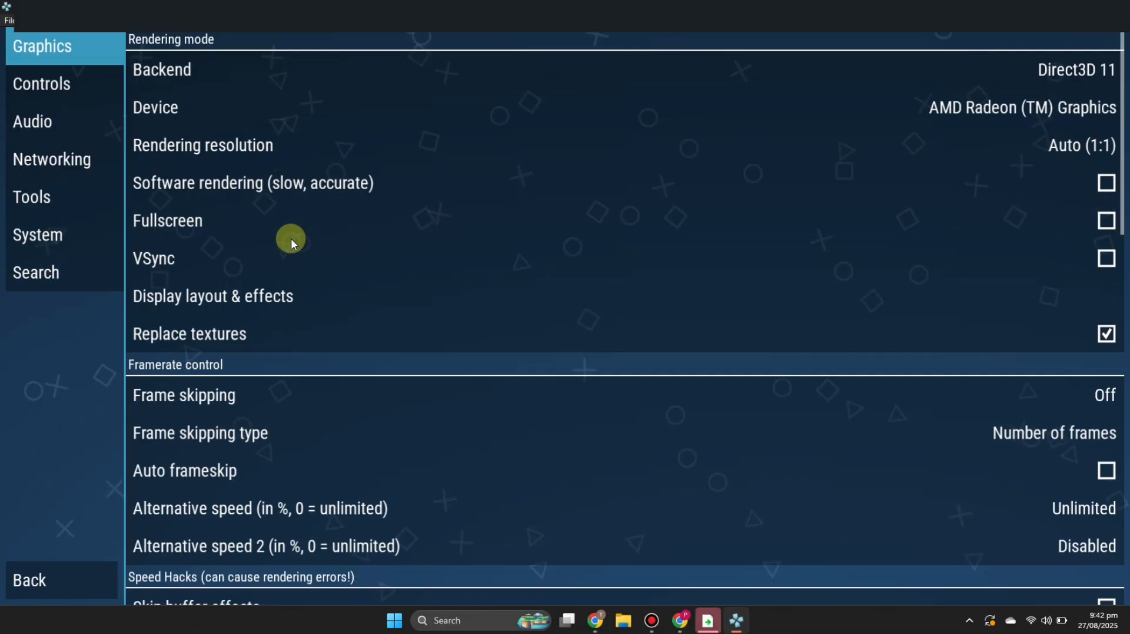
Enable Fullscreen and review the postprocessing shaders available under Display layout & effects.
left_click(295, 220)
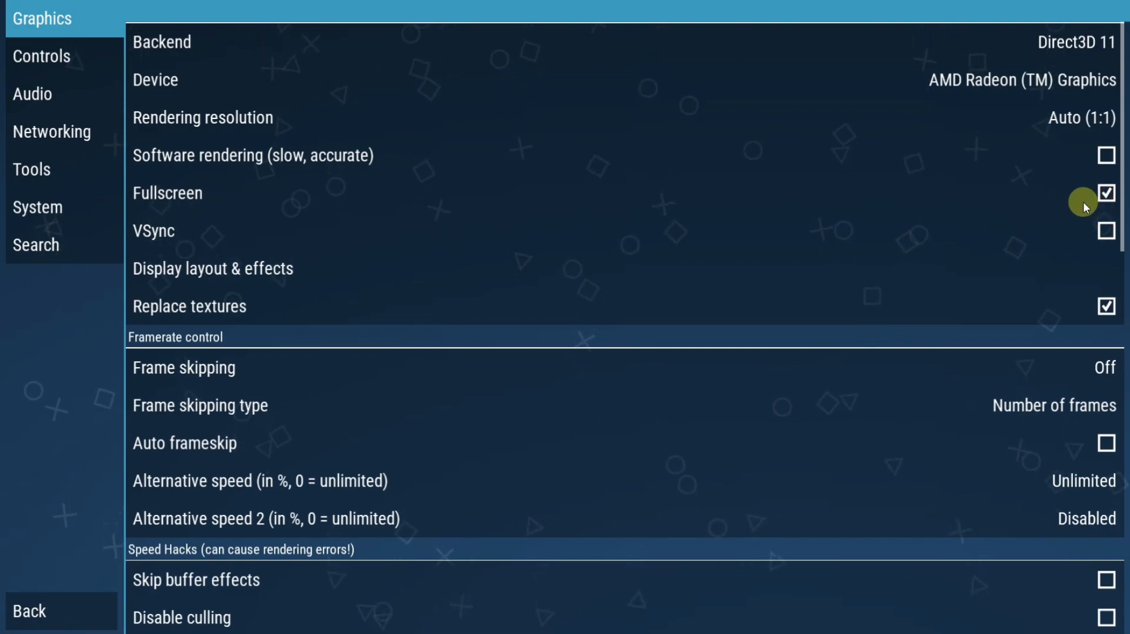
left_click(232, 269)
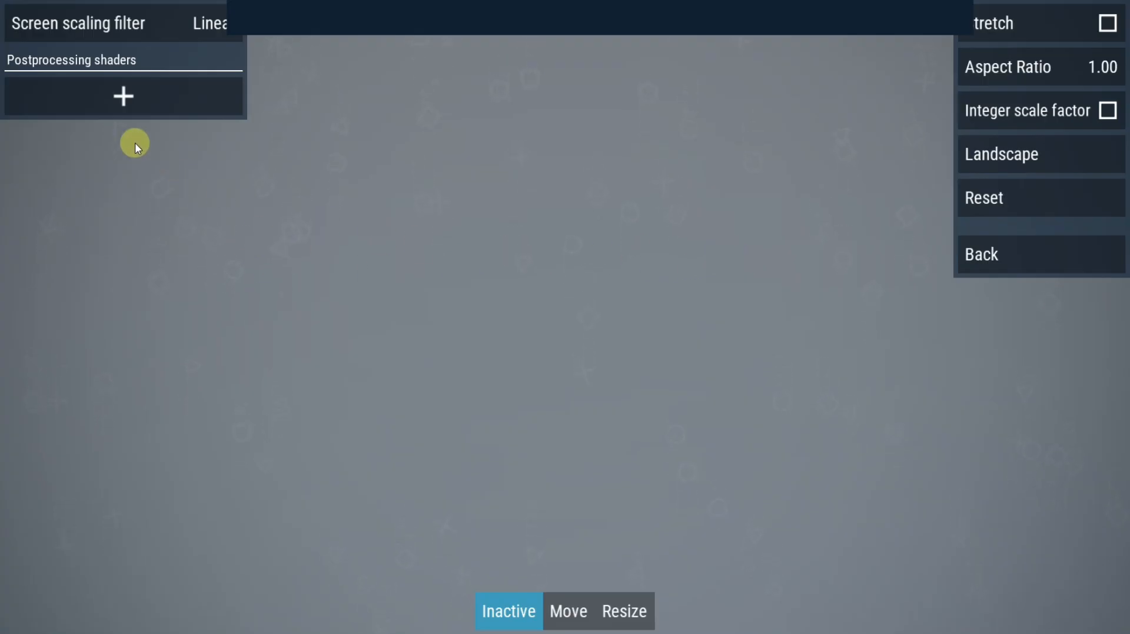
left_click(142, 104)
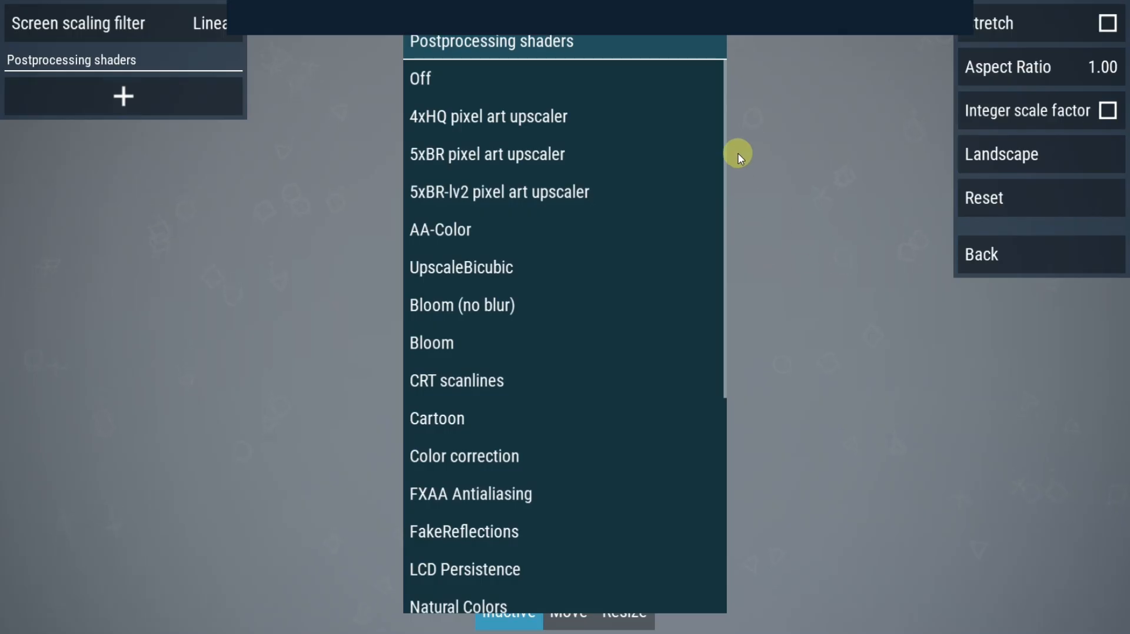
scroll(694, 338, "down", 5)
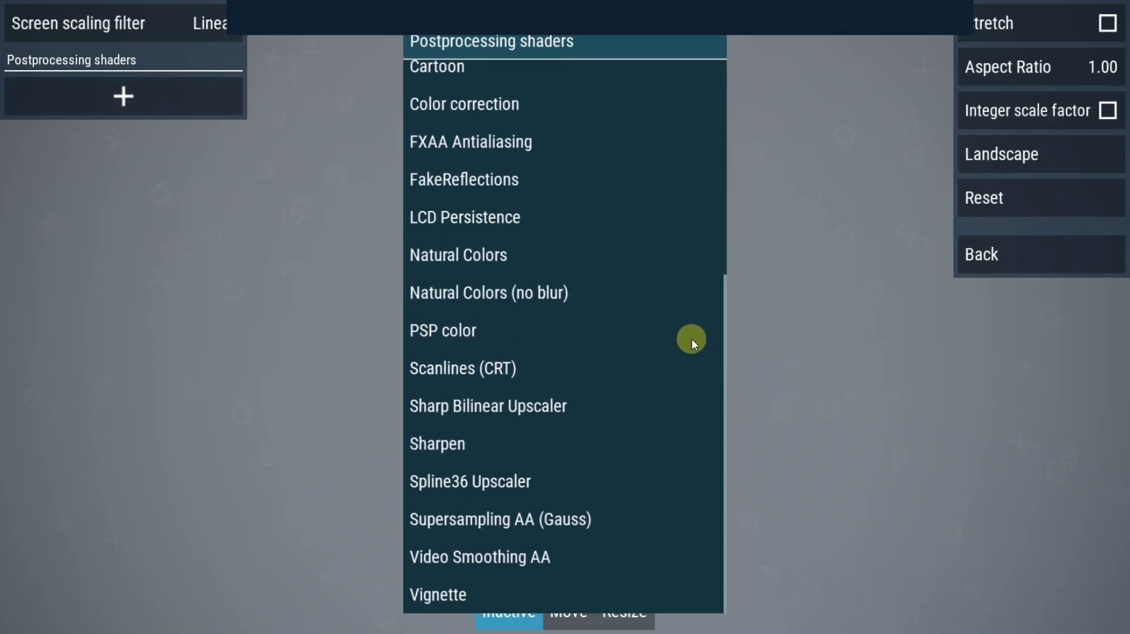
scroll(677, 360, "up", 4)
scroll(677, 362, "up", 1)
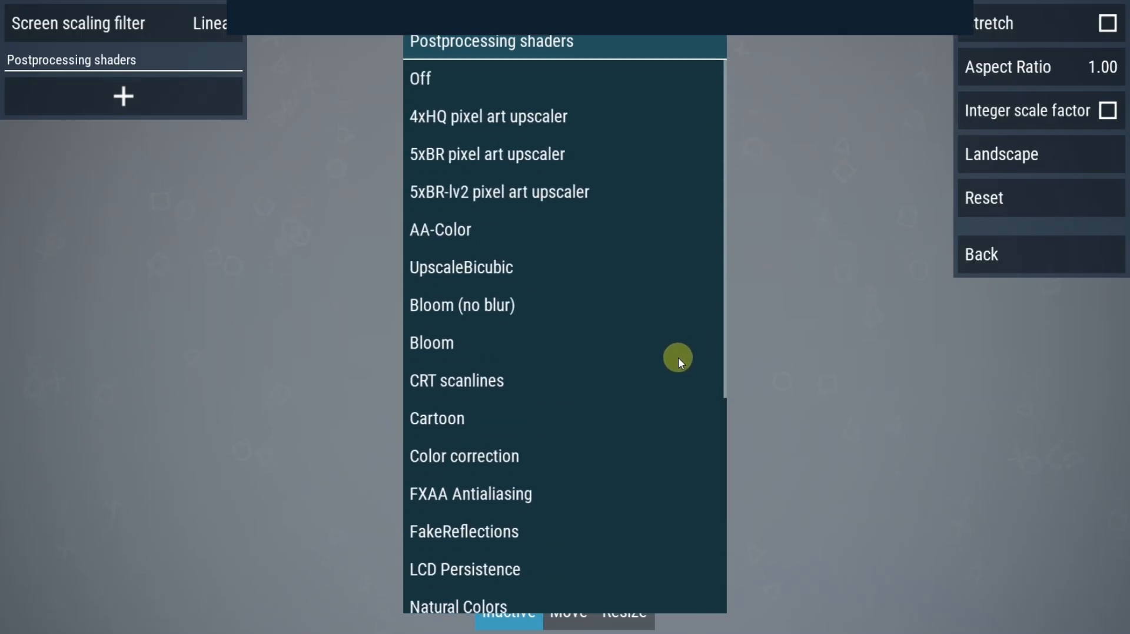
left_click(850, 300)
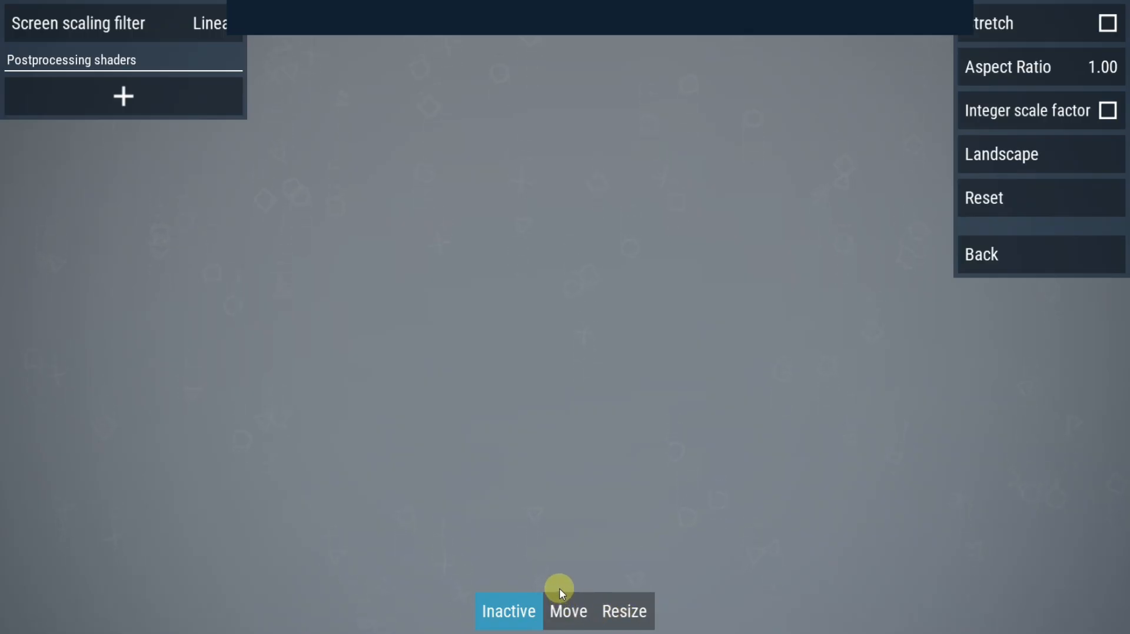
key("Escape")
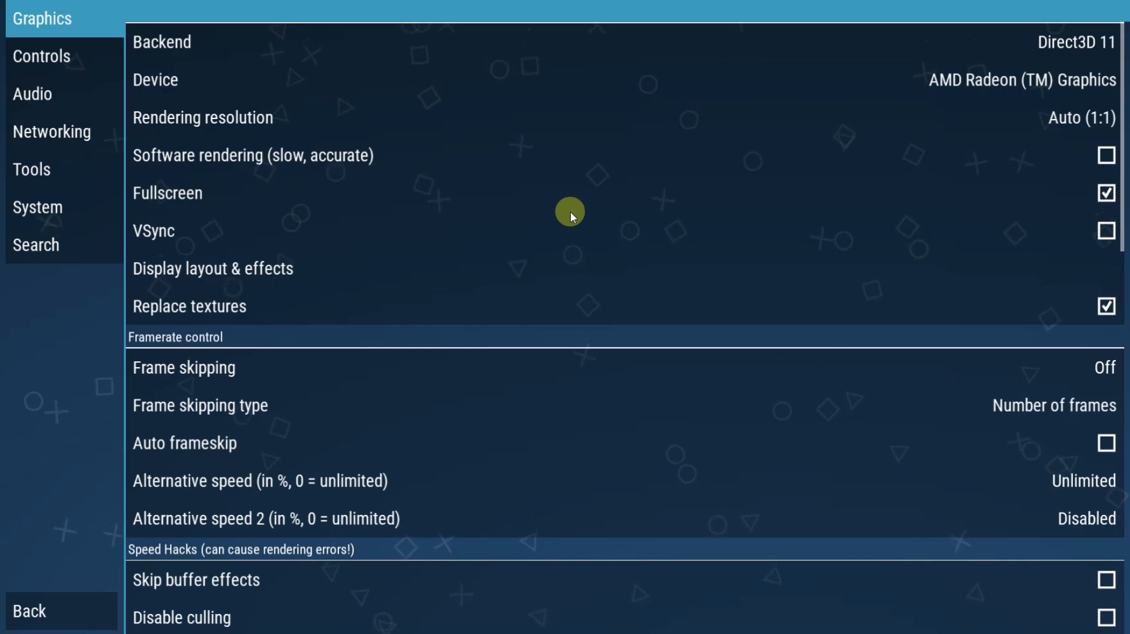
Try Auto frameskip, disable it again, and set Frame skipping to Off.
scroll(549, 224, "down", 3)
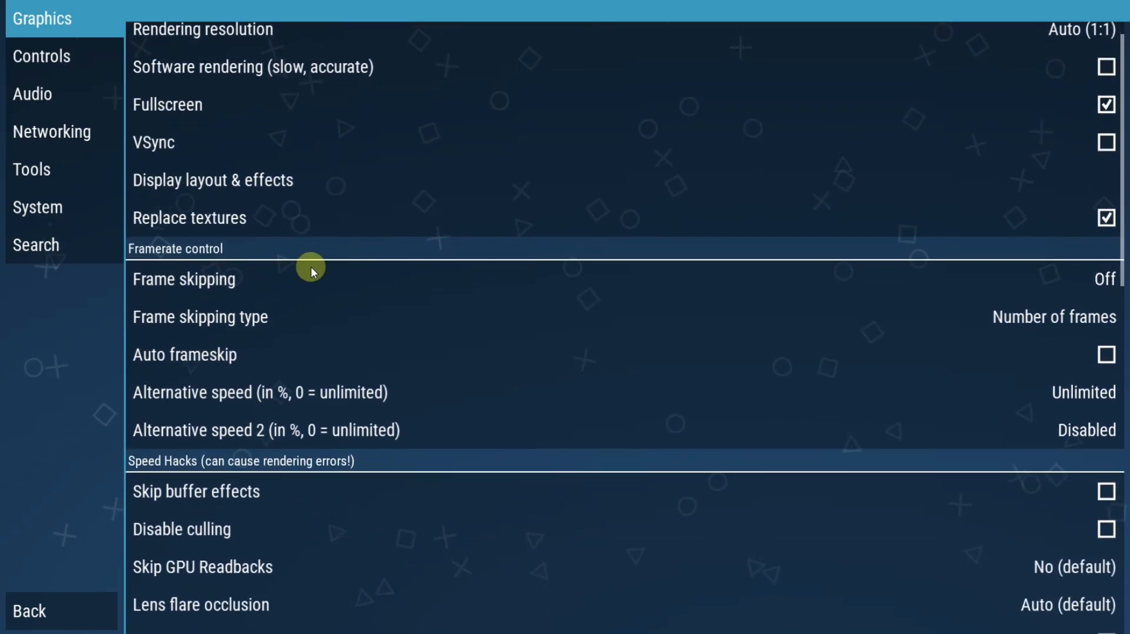
left_click(212, 359)
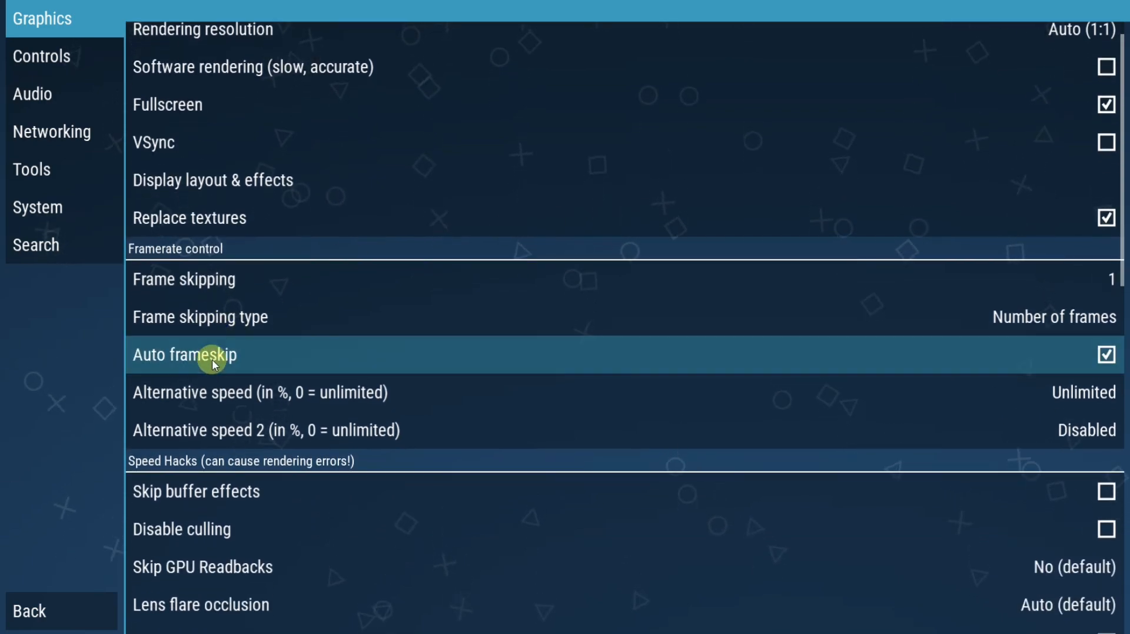
left_click(235, 355)
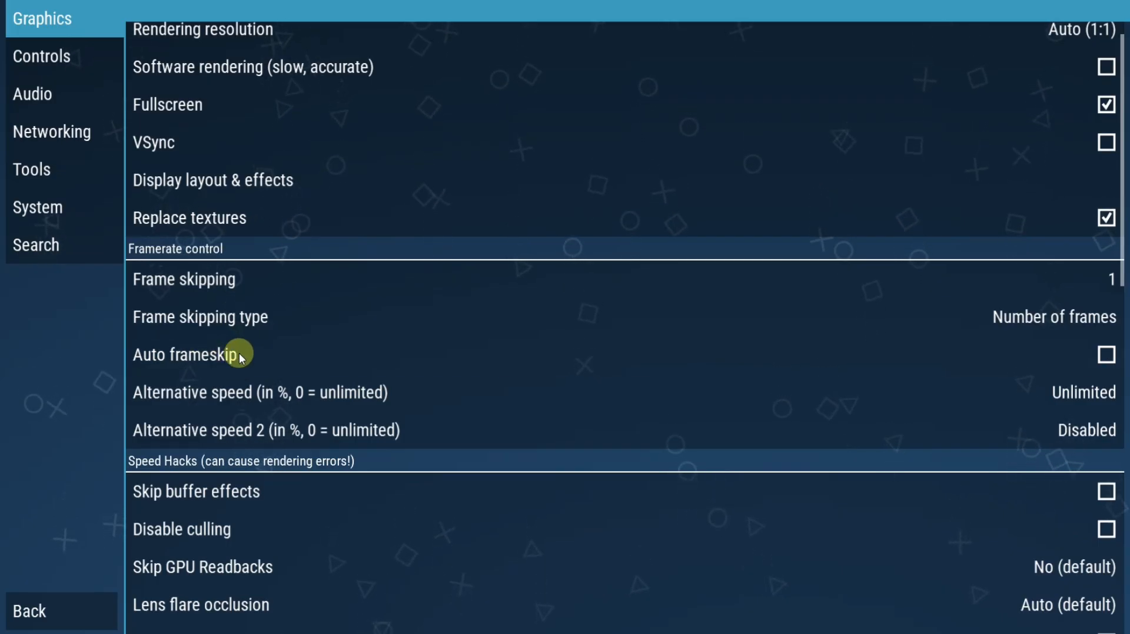
scroll(239, 352, "down", 2)
scroll(241, 354, "down", 2)
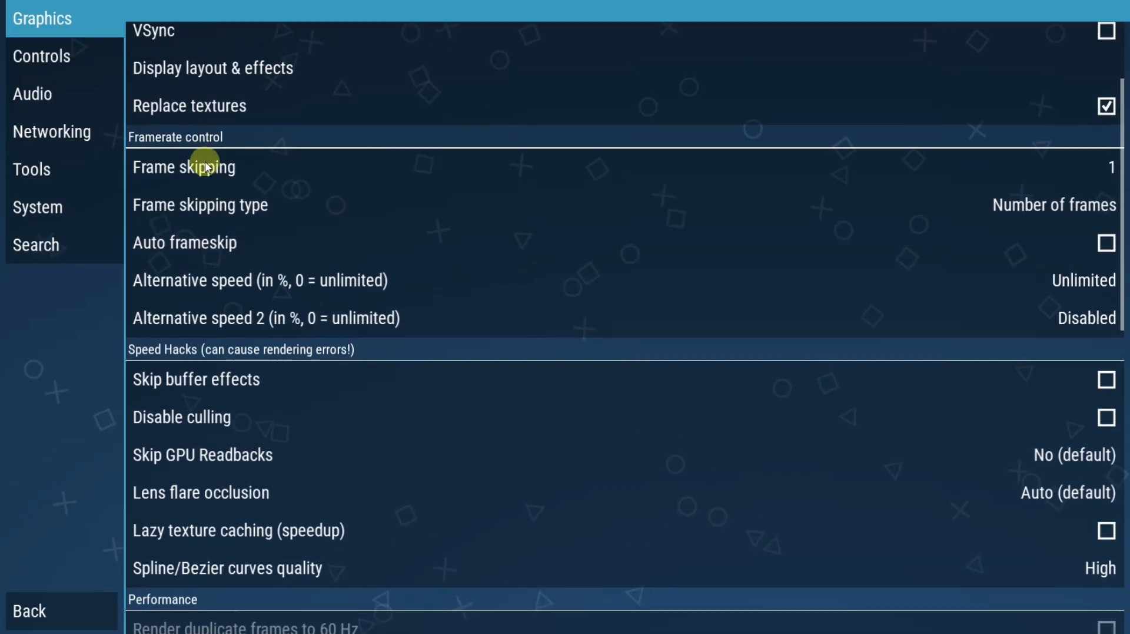
left_click(250, 156)
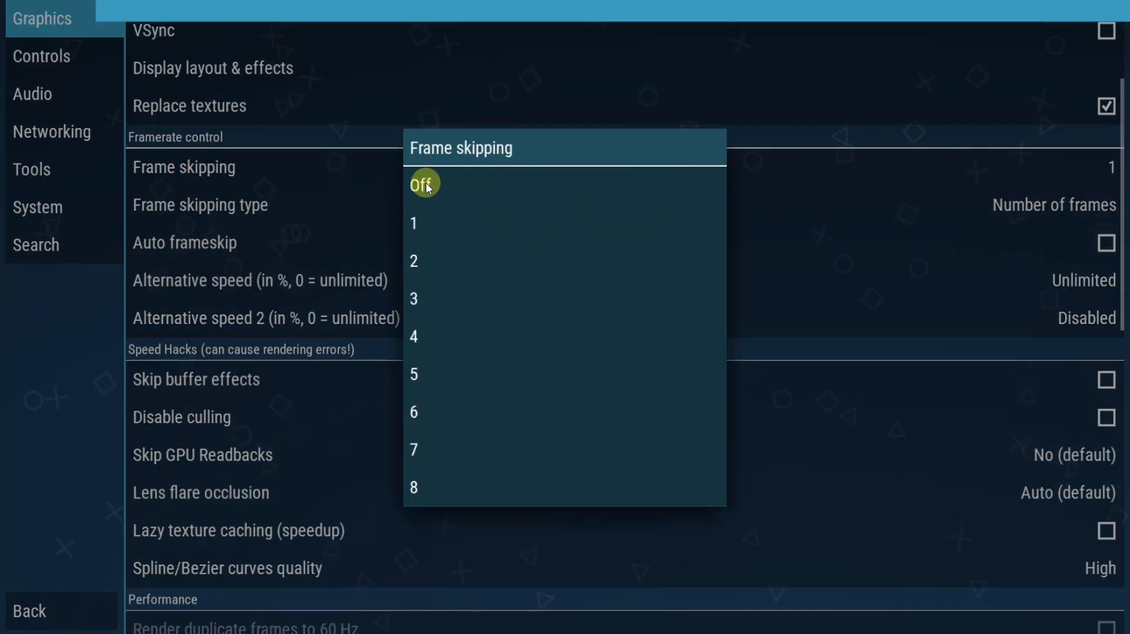
left_click(425, 184)
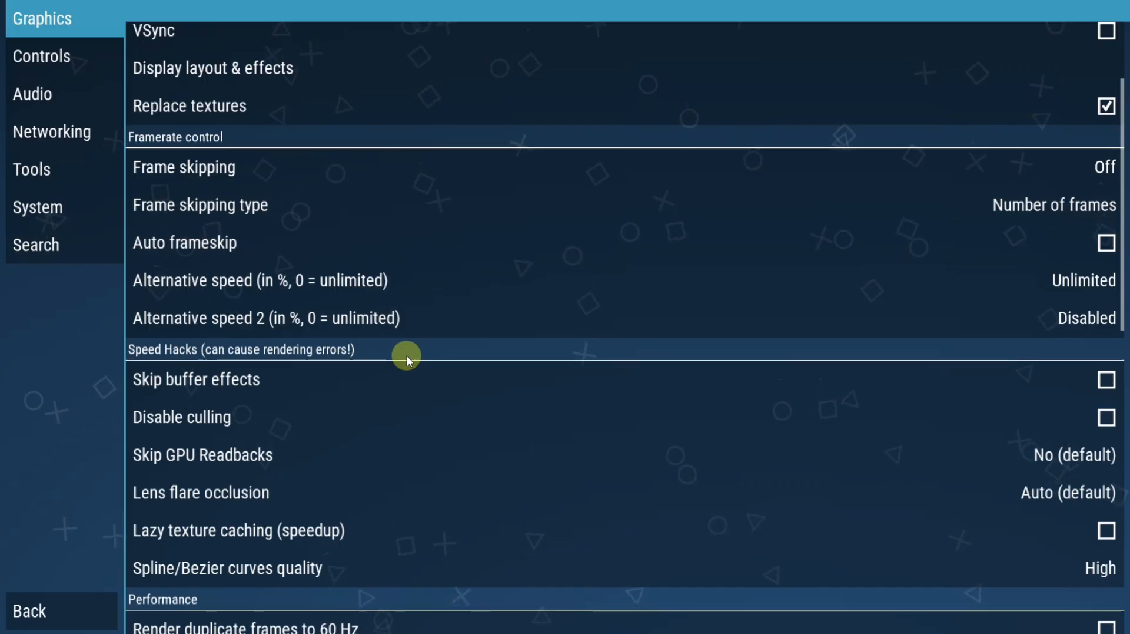
Enable Show FPS counter, Show Speed and Show Battery % under the Overlay information graphics settings.
scroll(404, 351, "down", 2)
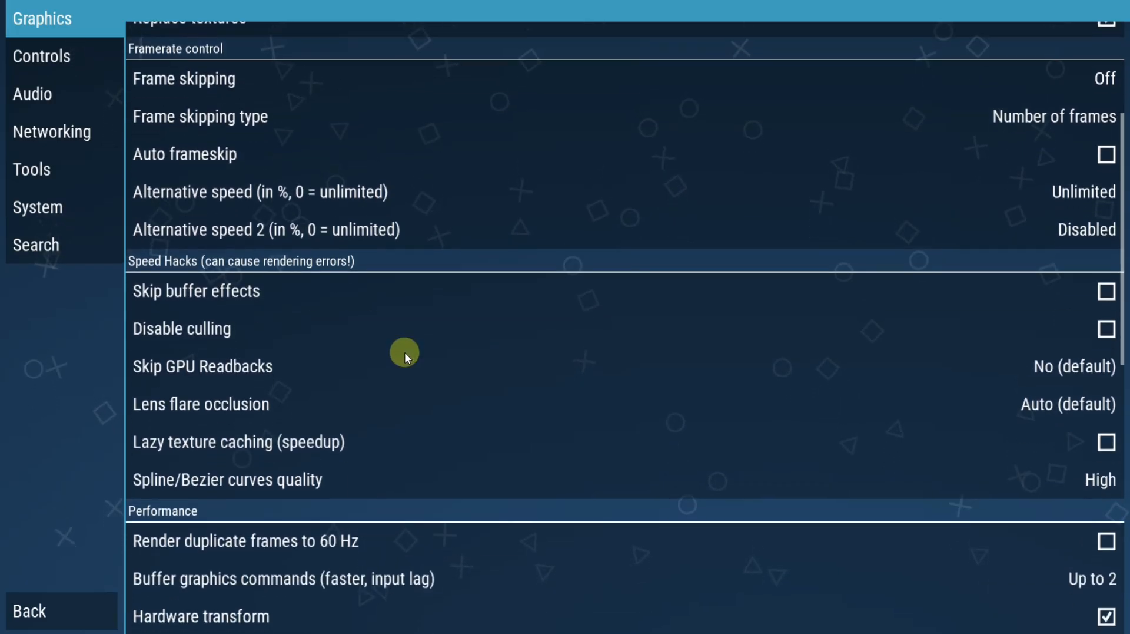
scroll(404, 351, "down", 4)
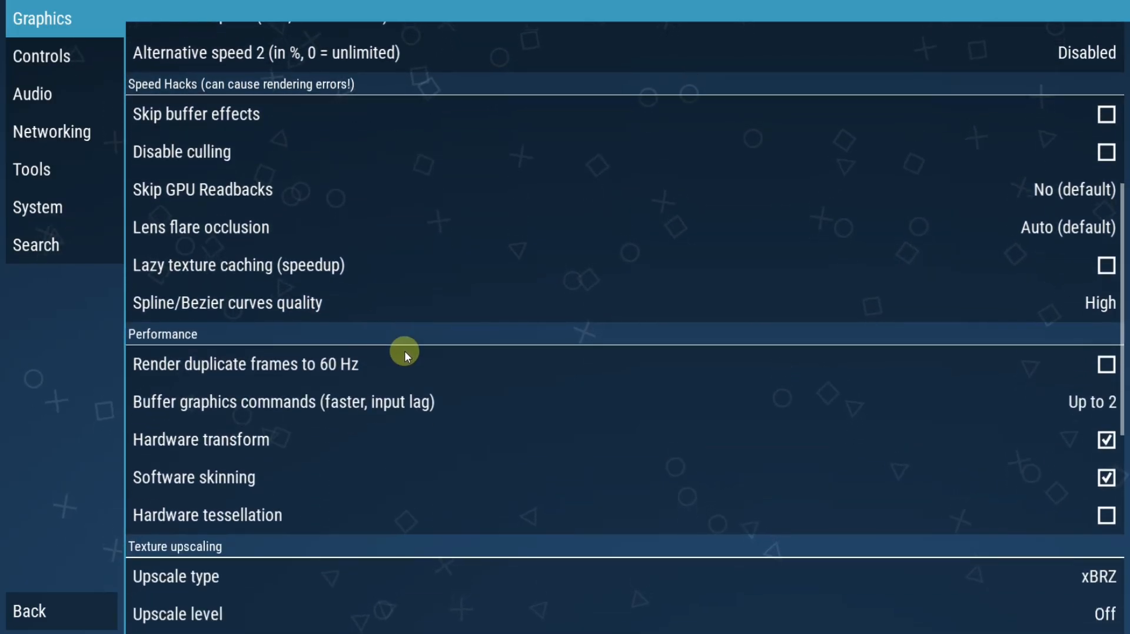
scroll(395, 339, "down", 5)
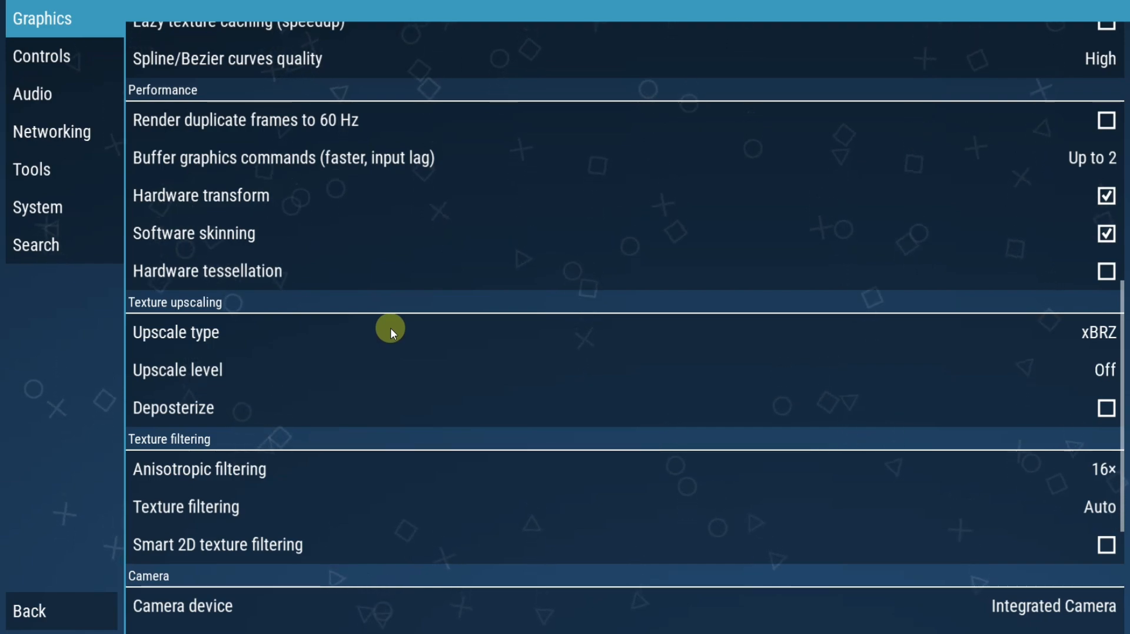
scroll(390, 327, "down", 5)
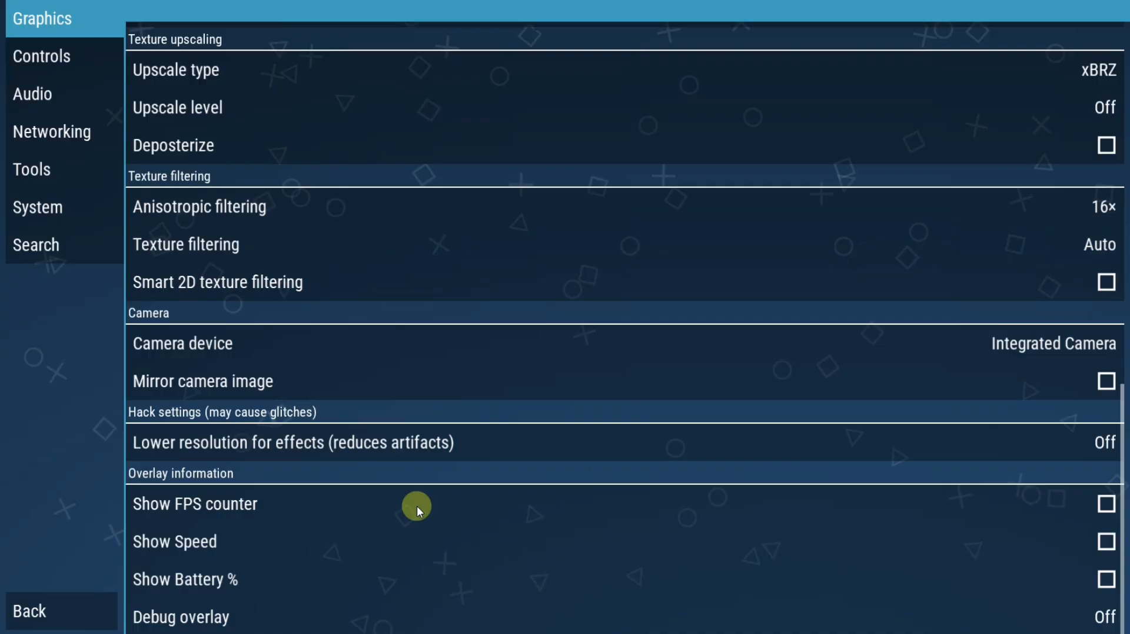
left_click(215, 504)
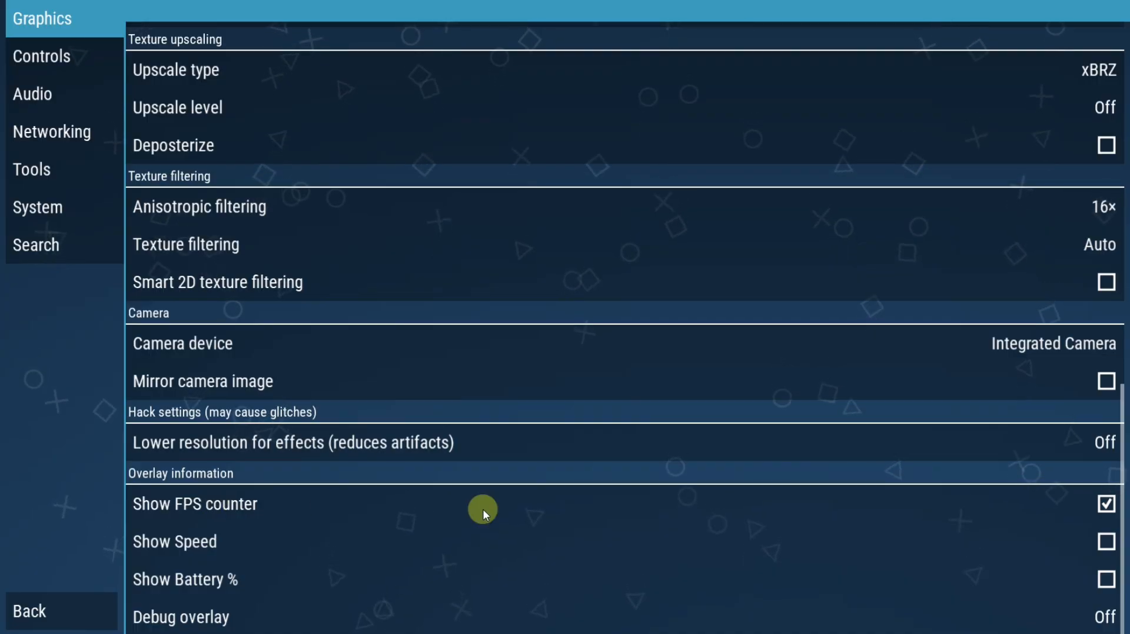
left_click(634, 516)
left_click(648, 570)
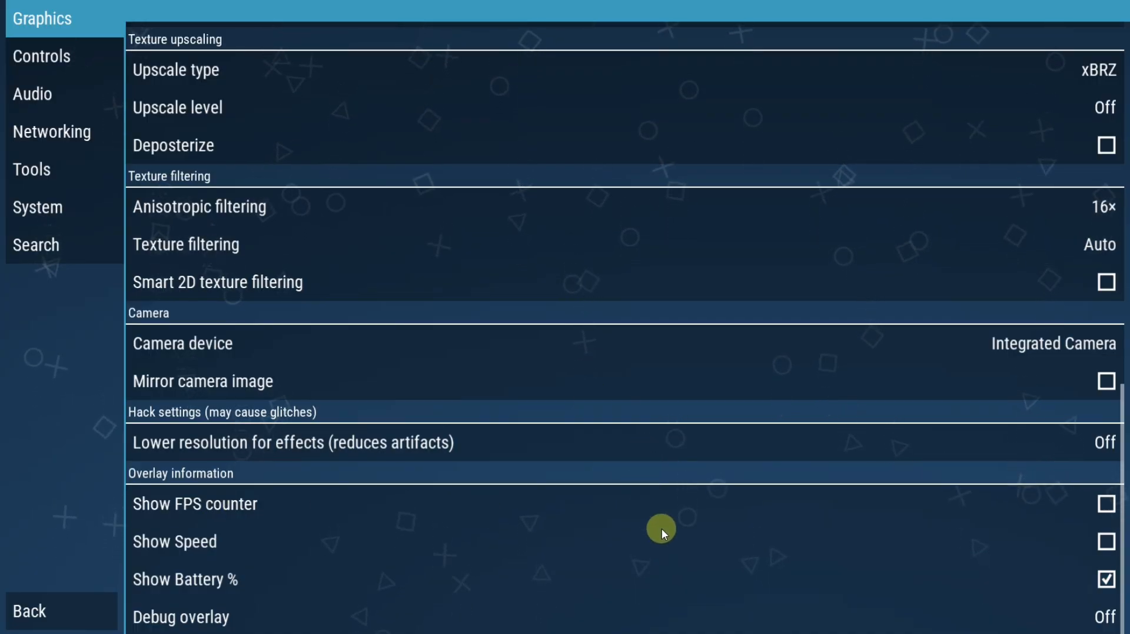
left_click(662, 532)
left_click(673, 497)
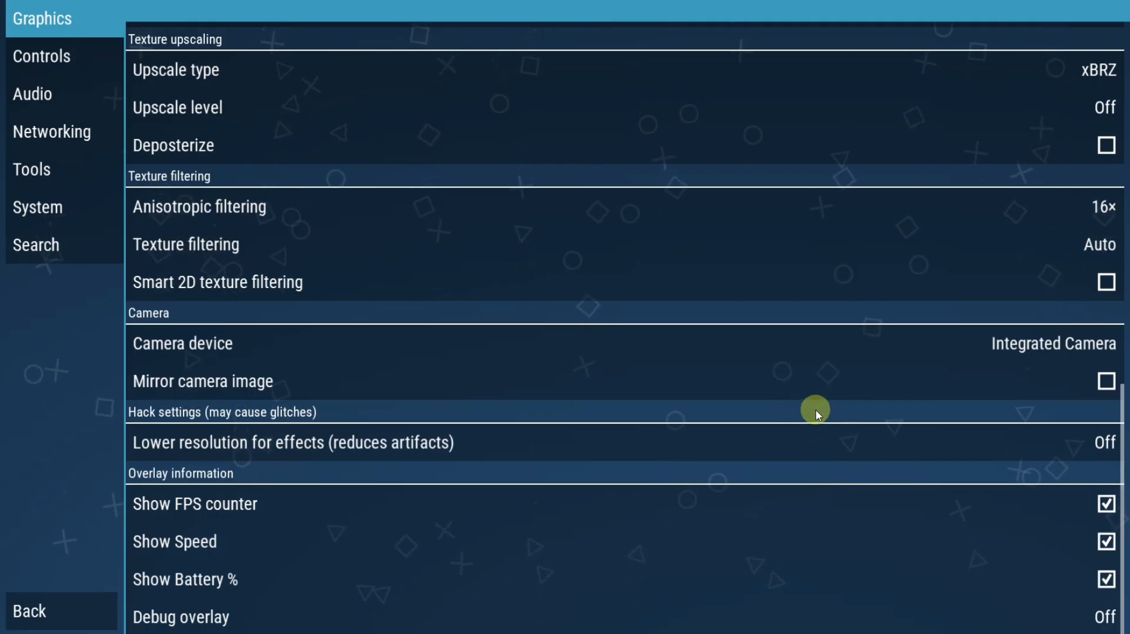
Review the Control mapping assignments in the Controls settings and return to the settings list.
left_click(29, 59)
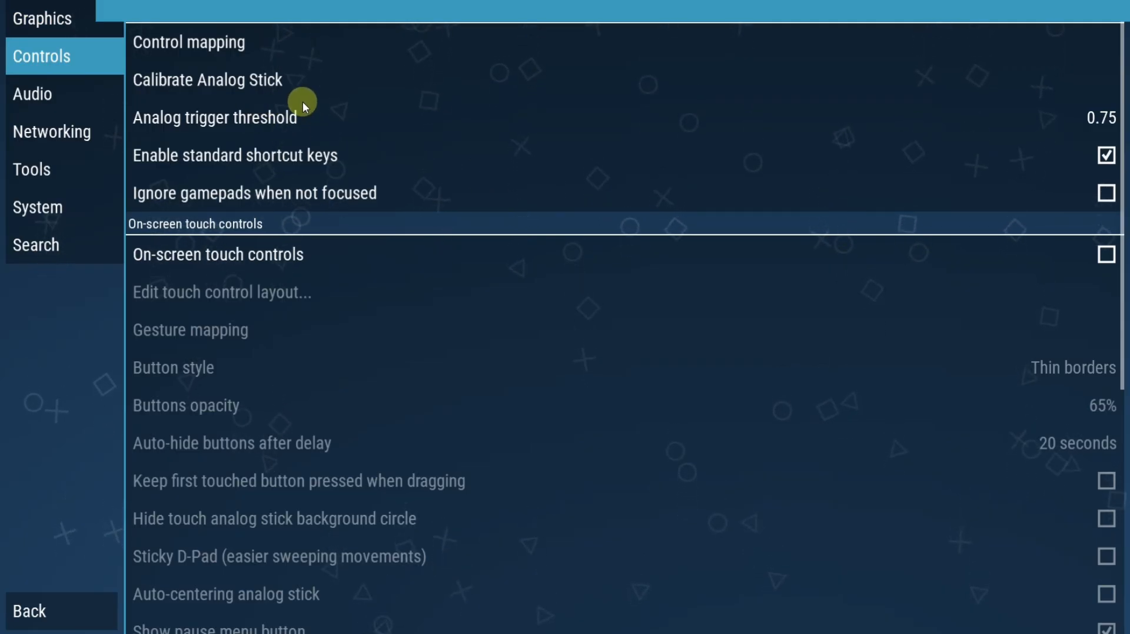
left_click(182, 40)
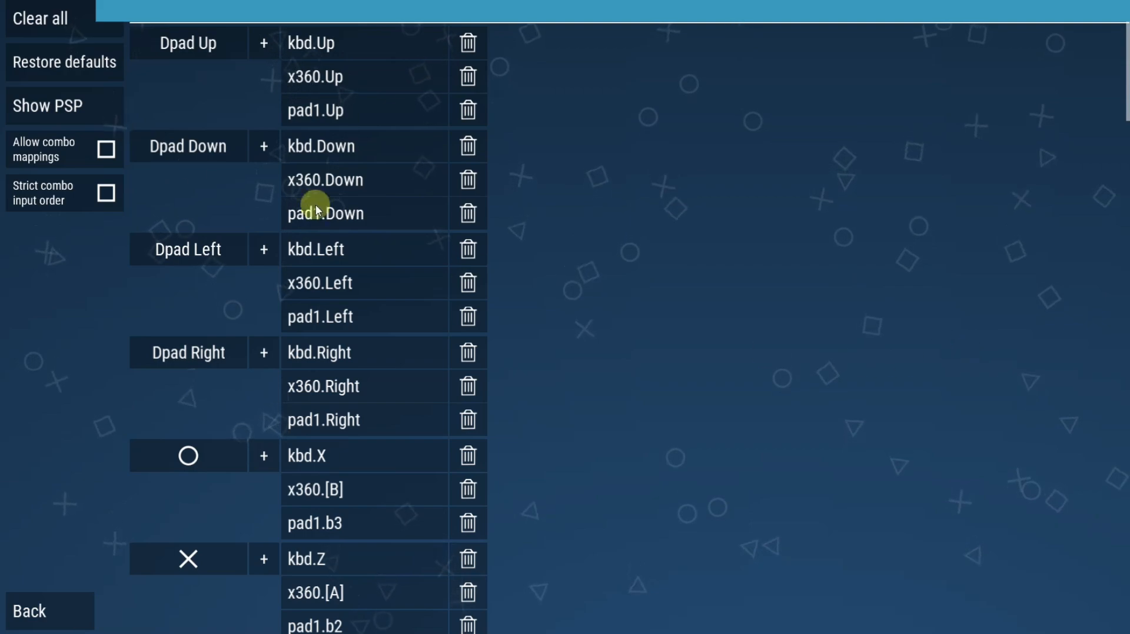
scroll(225, 224, "down", 5)
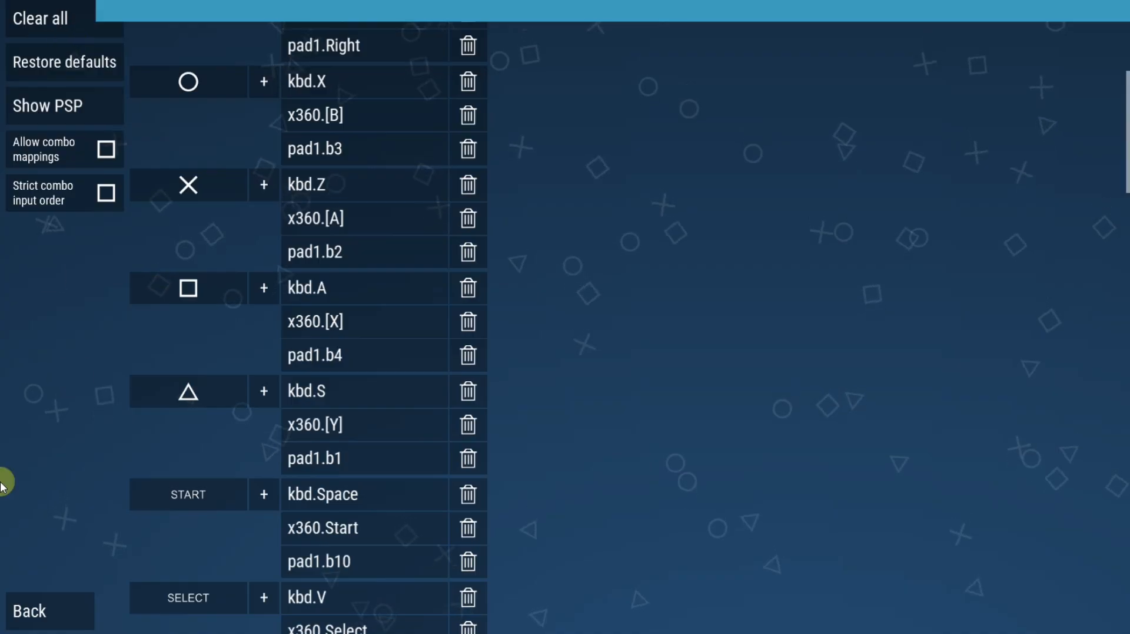
left_click(59, 599)
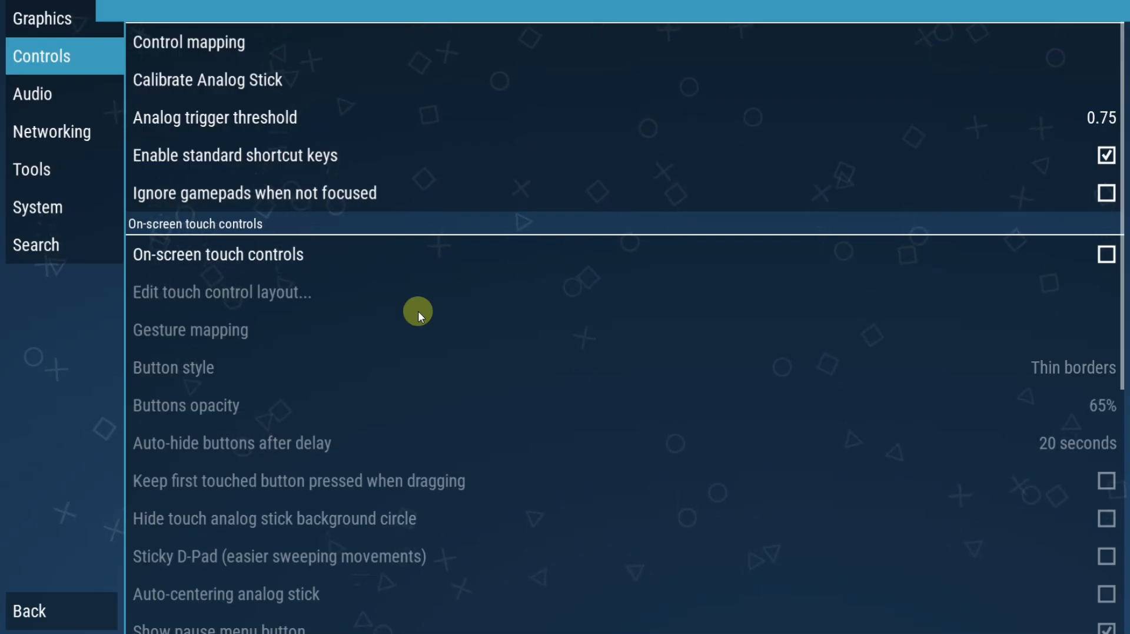
Review the Audio settings and return to the Games list on the main screen.
left_click(28, 74)
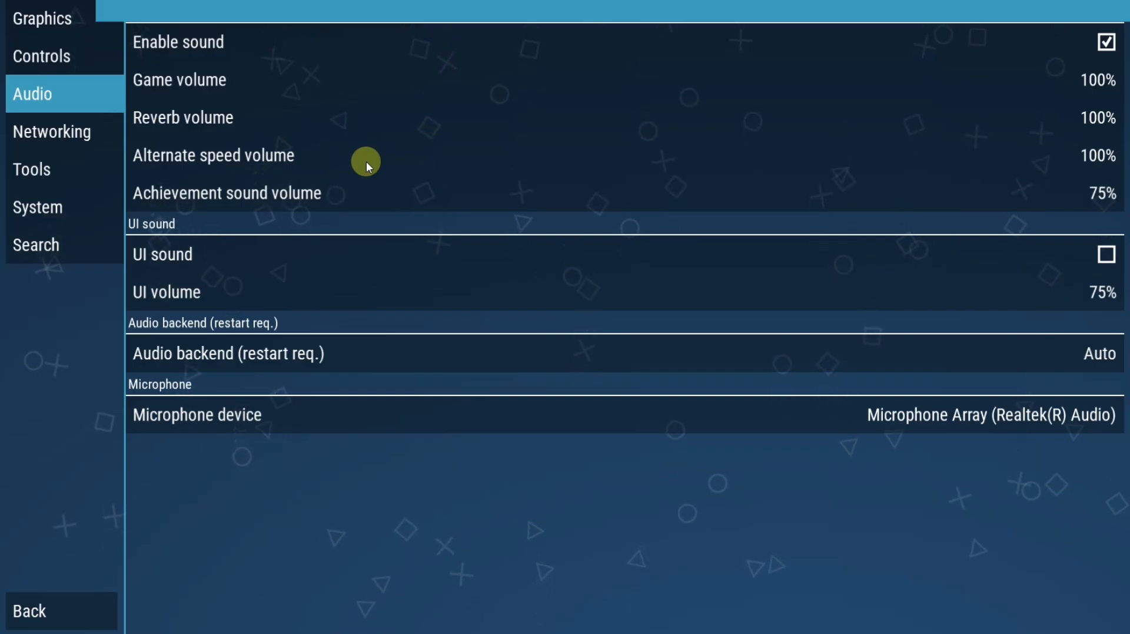
left_click(27, 603)
left_click(22, 18)
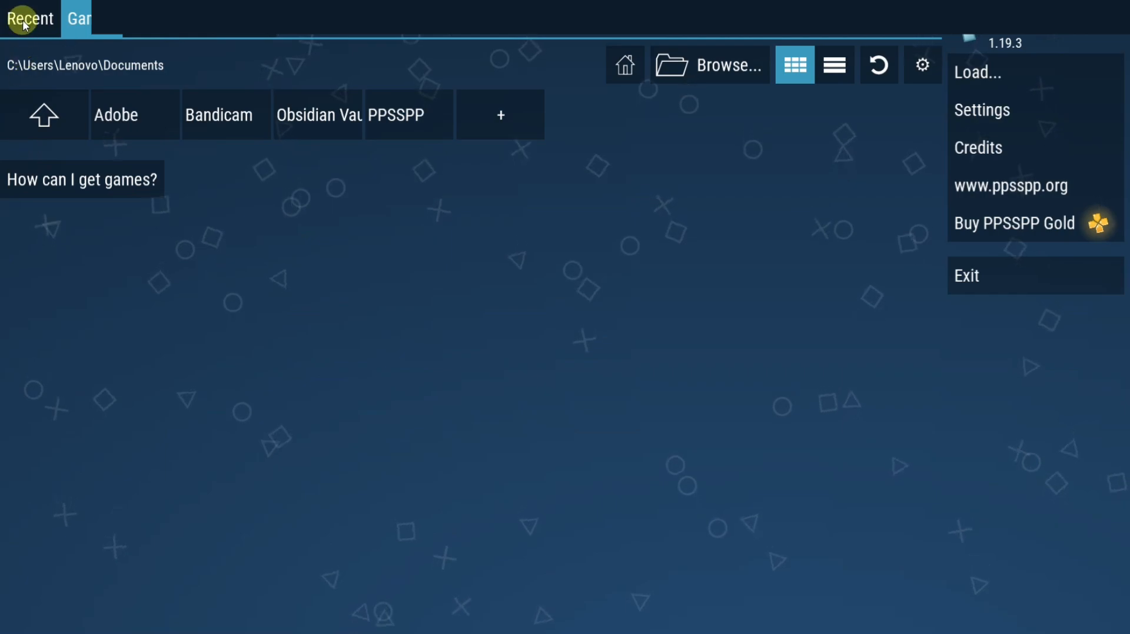
left_click(77, 17)
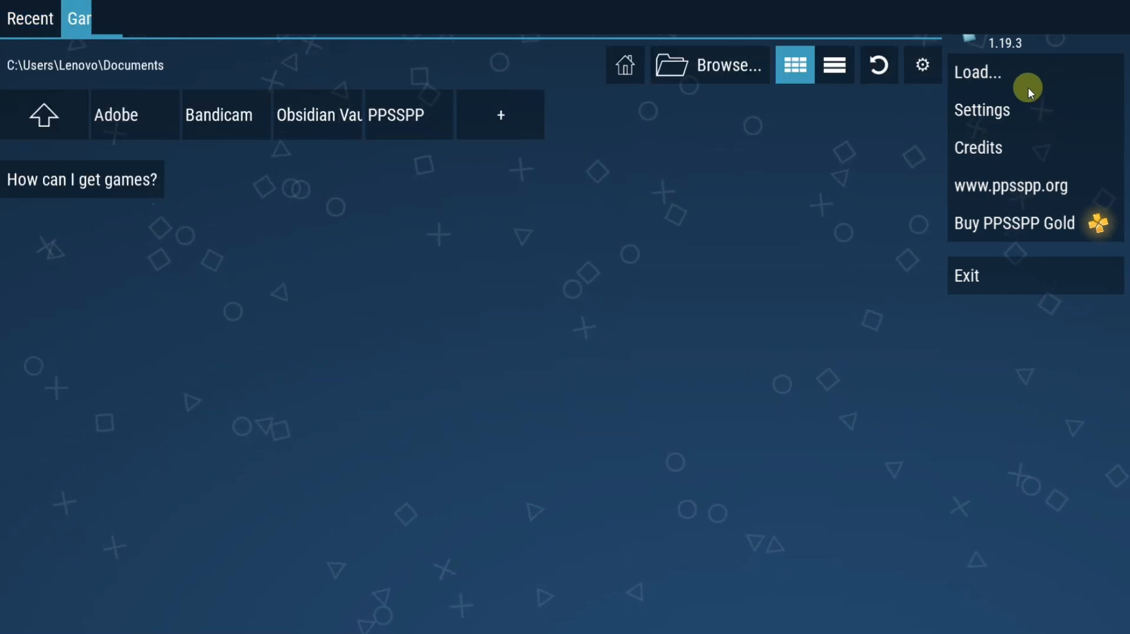
Open the game folder chooser, enlarge it to view the folders in Documents, and close it without selecting one.
left_click(699, 65)
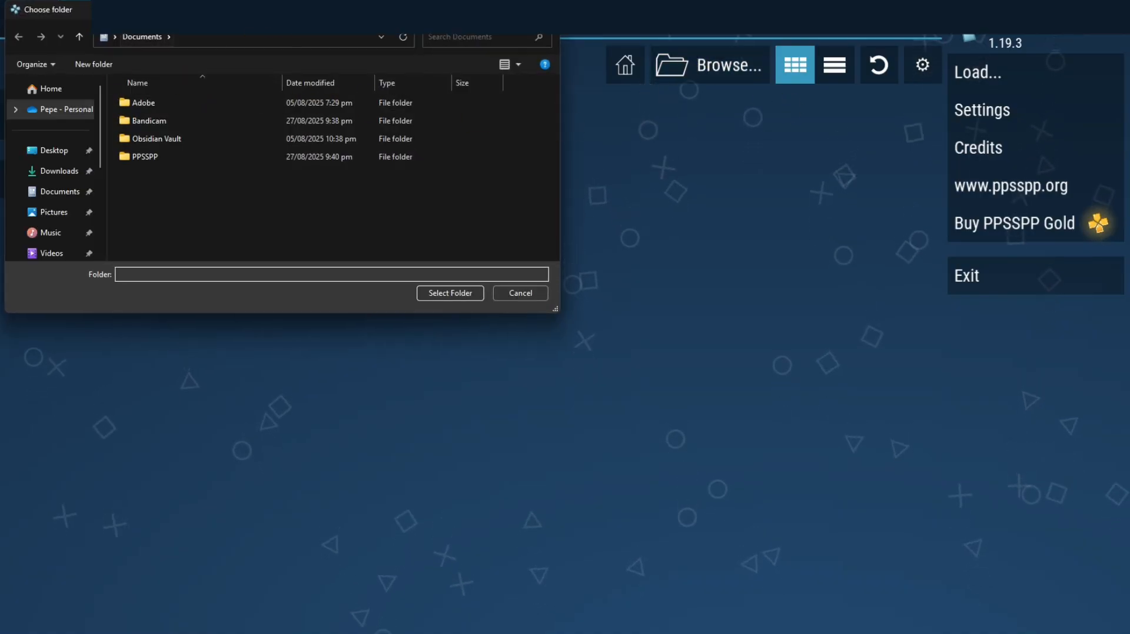
left_click_drag(219, 2, 226, 105)
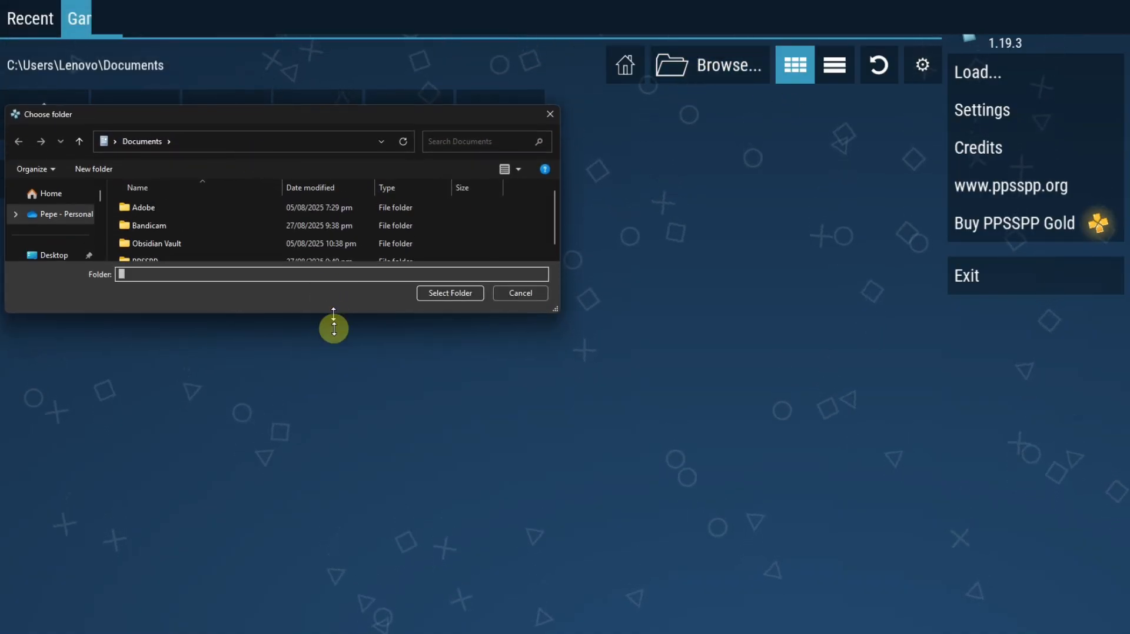
left_click_drag(331, 315, 329, 414)
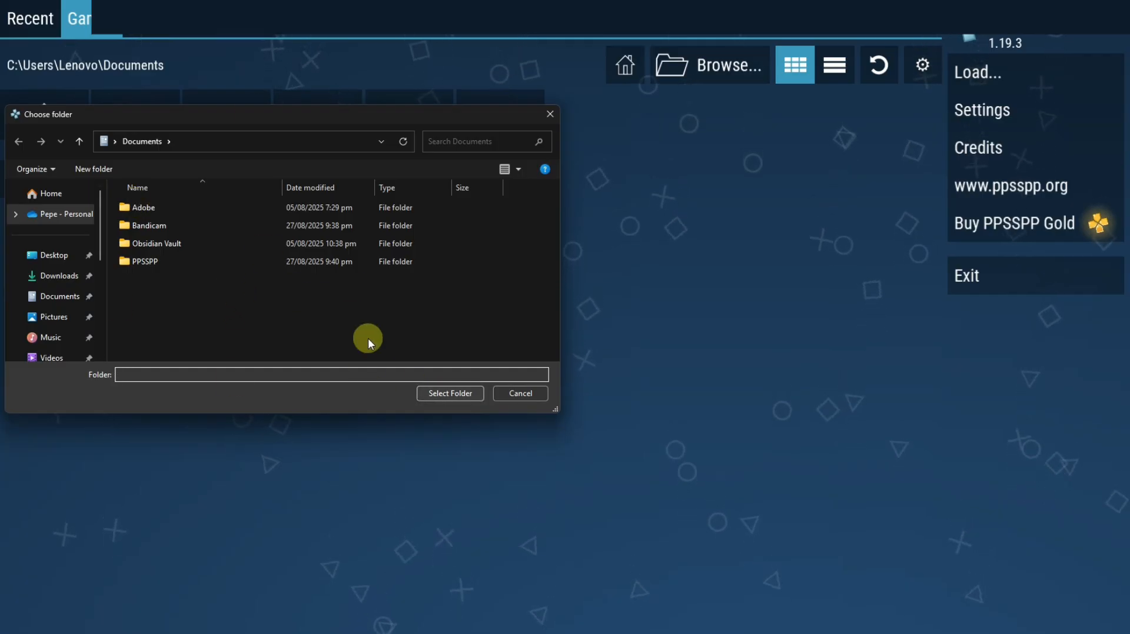
left_click(536, 397)
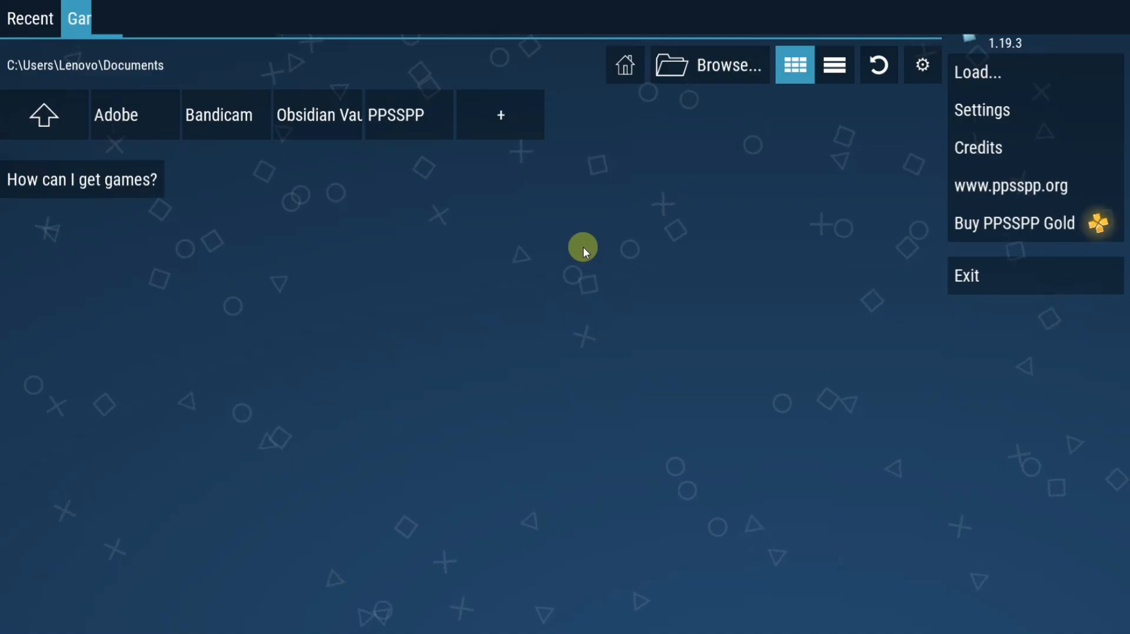